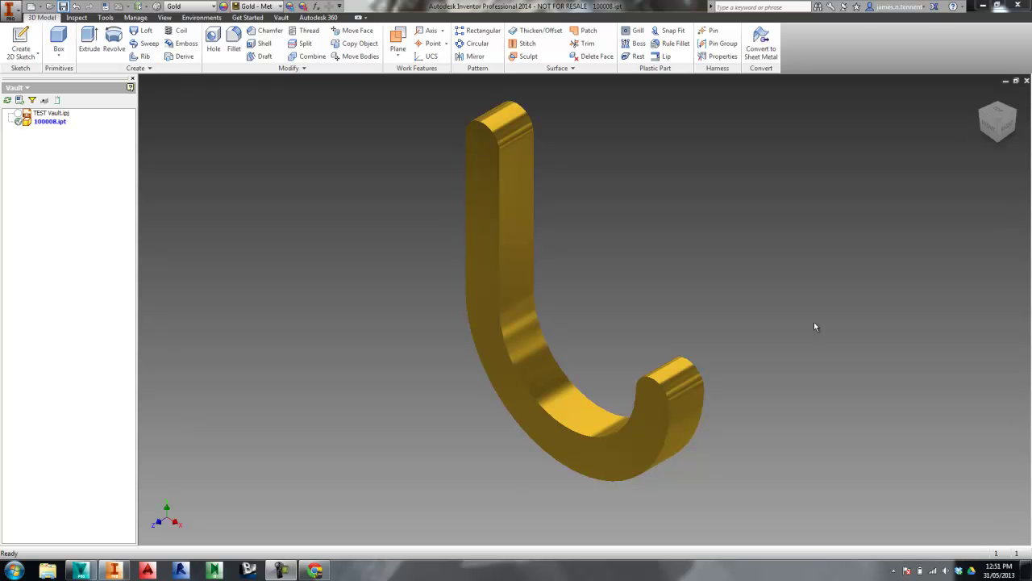
Switch to Autodesk Vault Professional and refresh the contents of the Designs folder
click(81, 570)
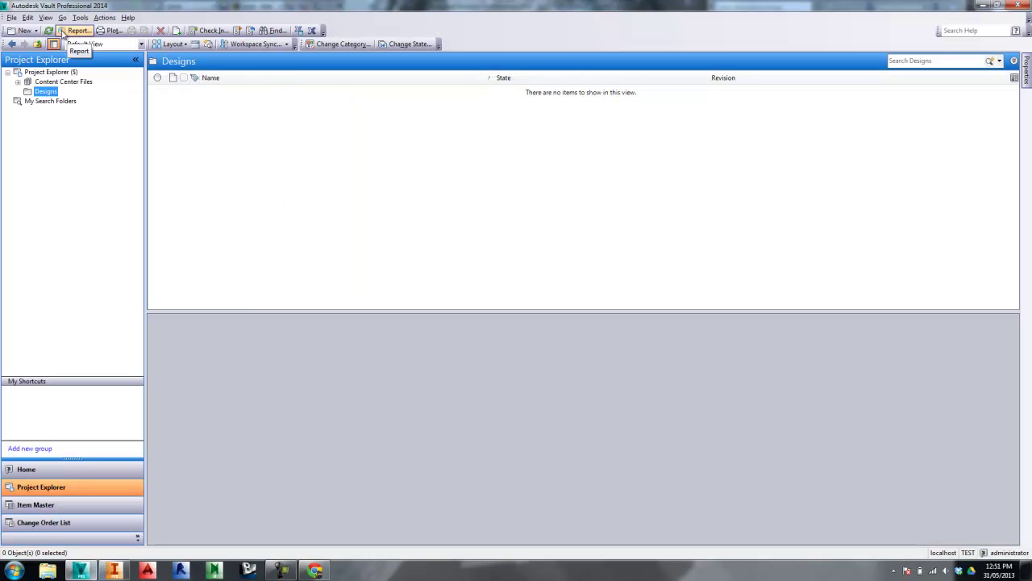
click(49, 31)
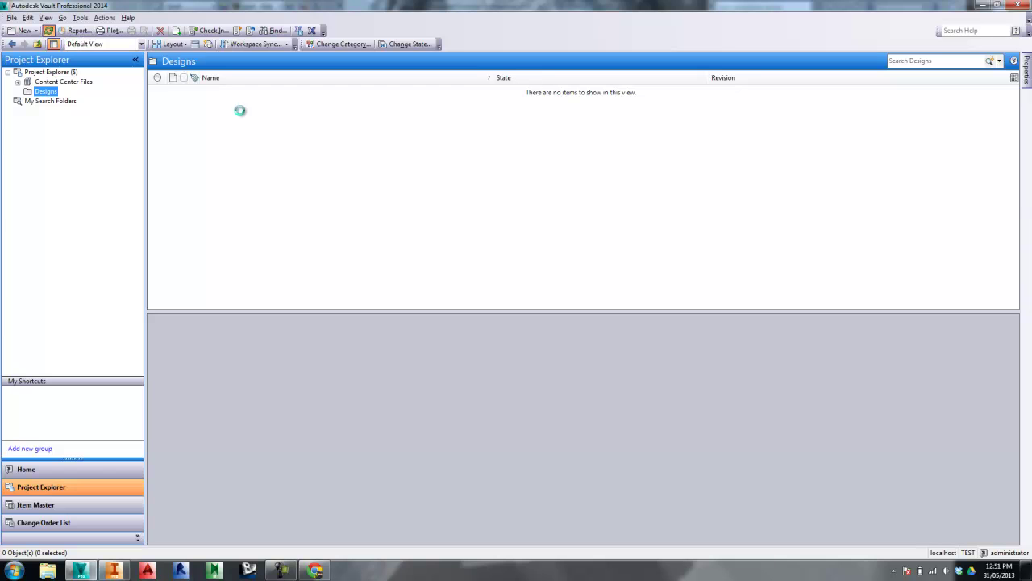
click(983, 6)
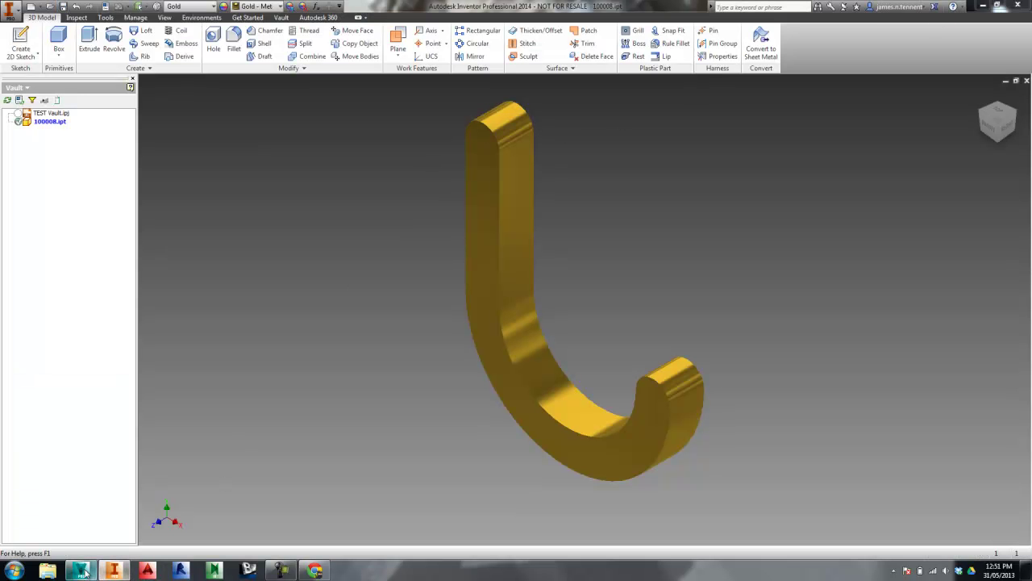
click(90, 573)
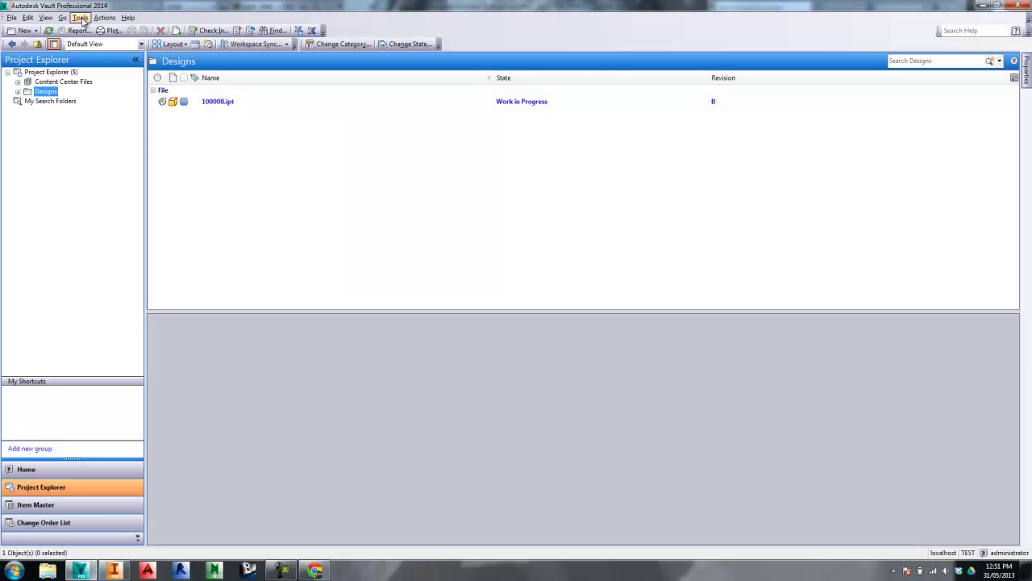
Open the Revision Table settings from the behaviors section of the Vault Settings
click(82, 18)
mouse_move(129, 96)
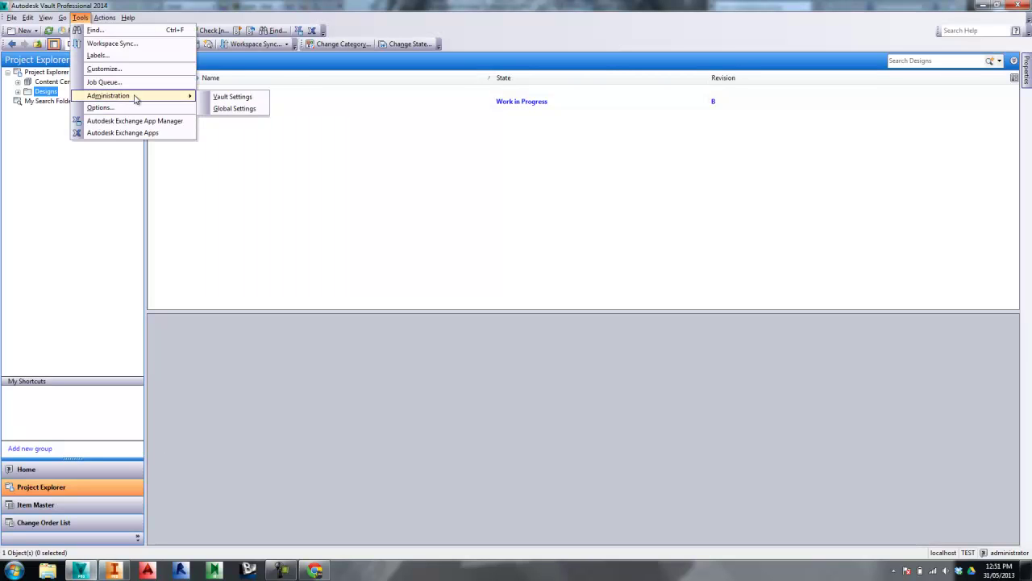
click(233, 97)
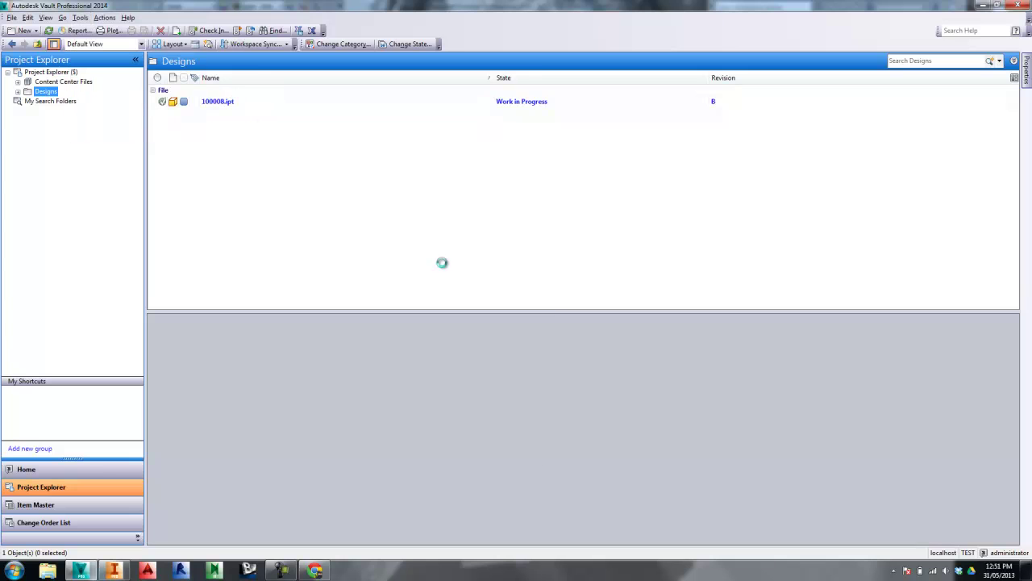
click(366, 71)
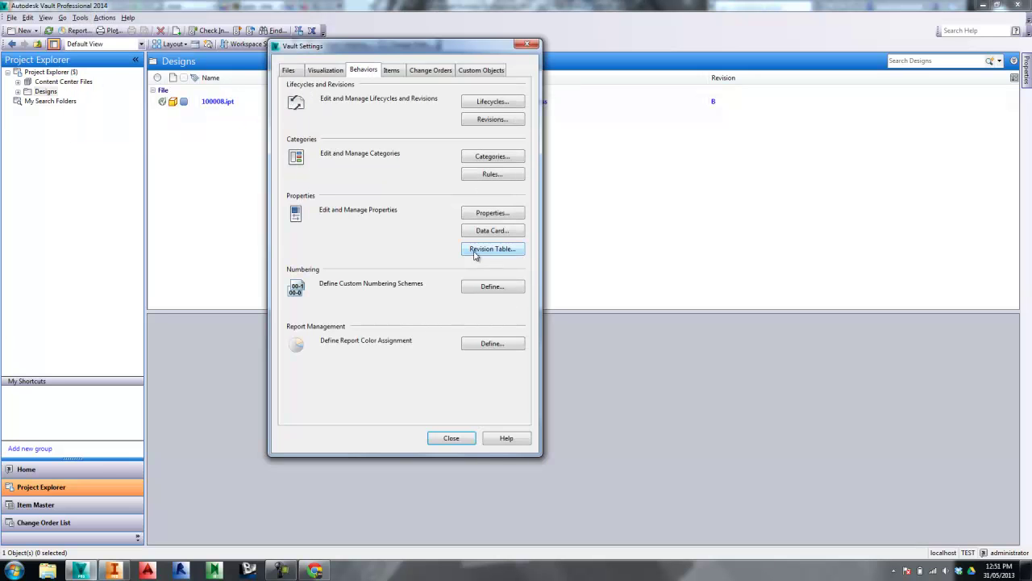
click(495, 249)
drag(670, 154, 489, 105)
drag(423, 98, 659, 119)
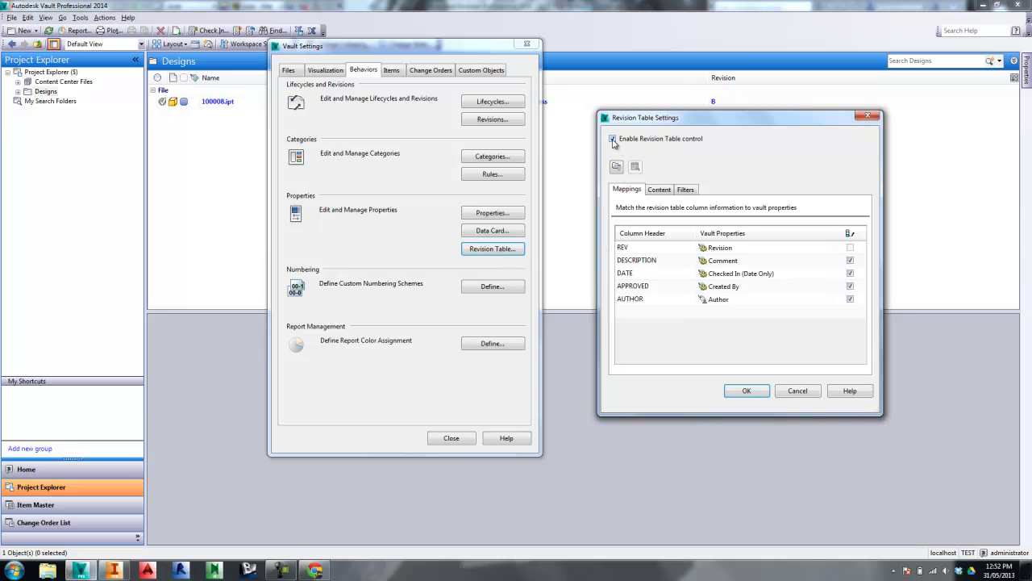
Keep Revision Table control enabled and replace the current column associations with the suggested settings
click(613, 140)
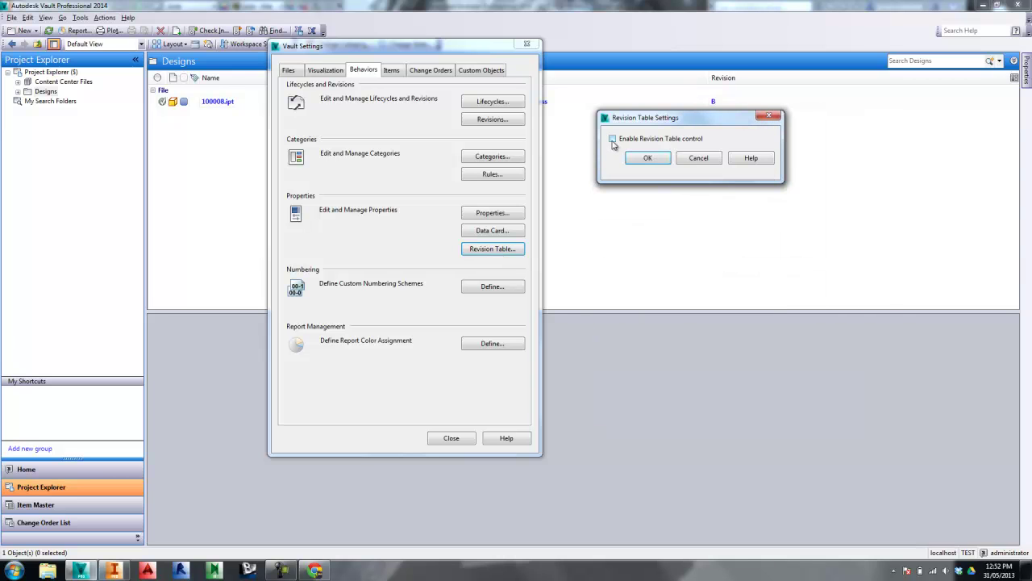
click(613, 140)
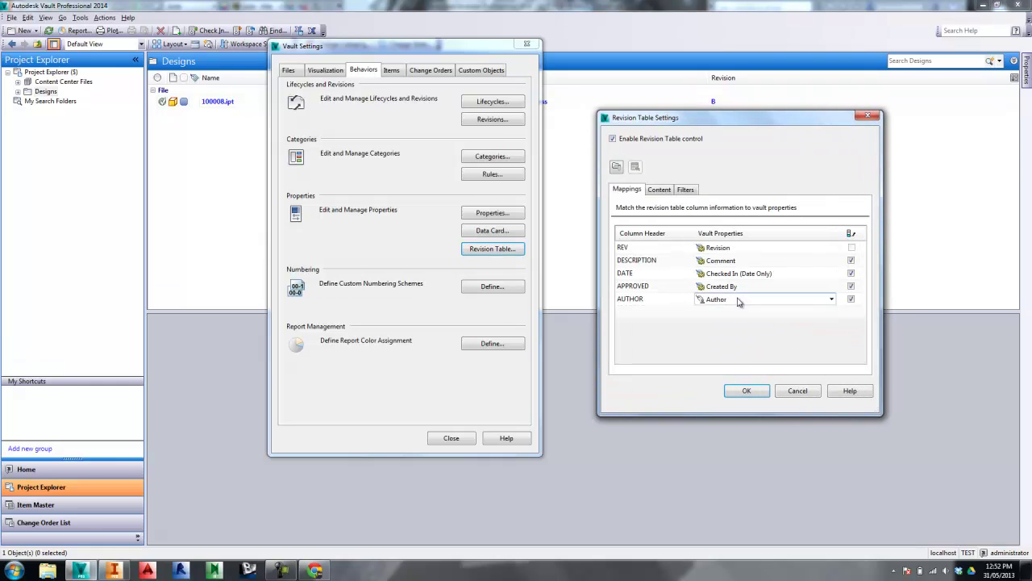
drag(709, 127, 643, 100)
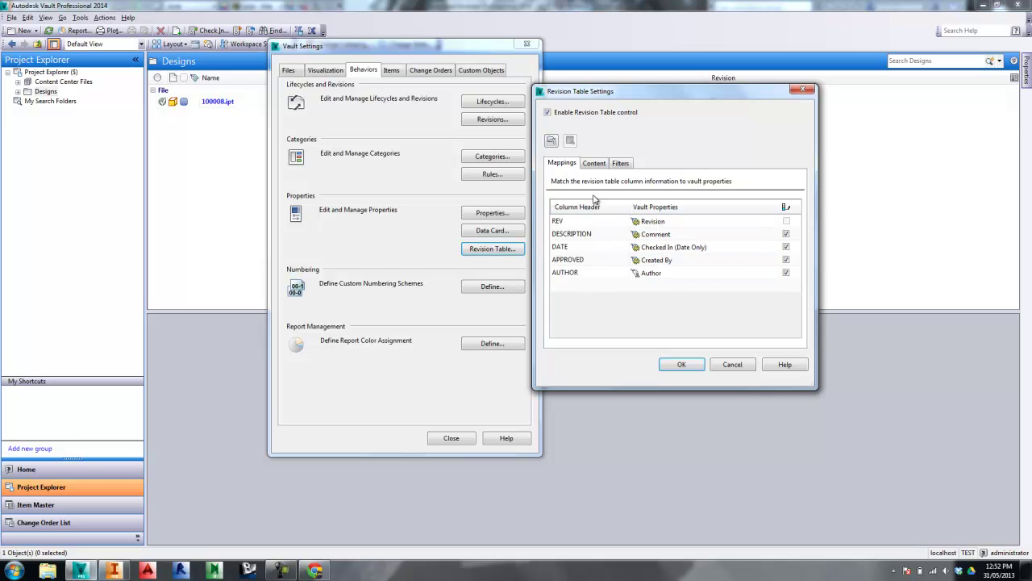
click(551, 143)
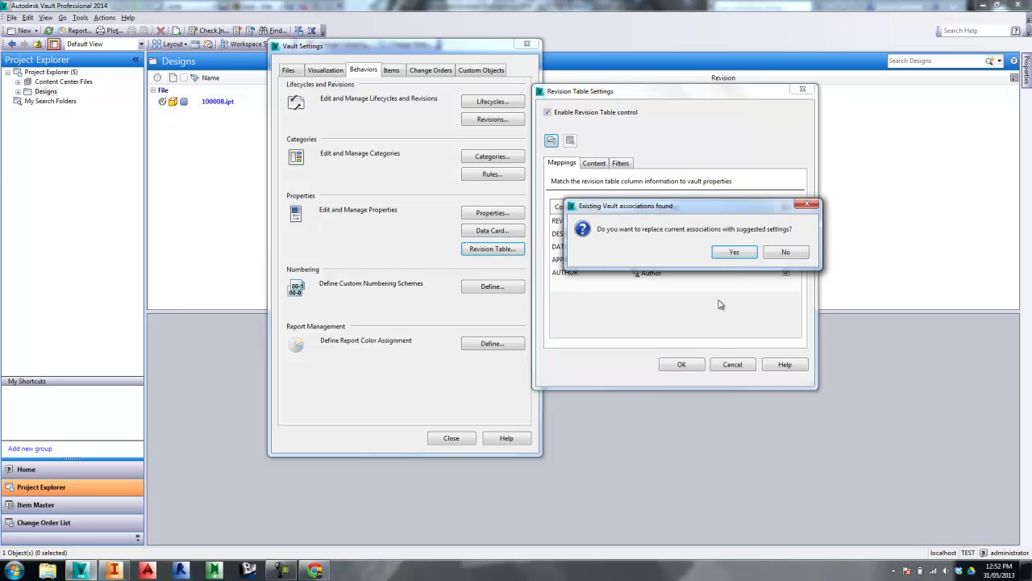
click(735, 257)
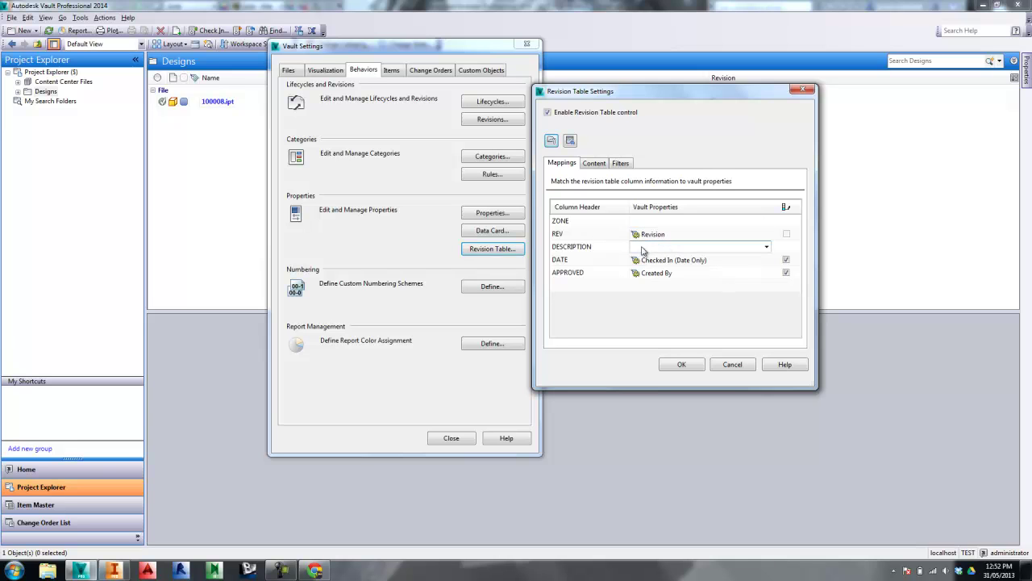
Map the DESCRIPTION column of the revision table to the Comment vault property
click(574, 250)
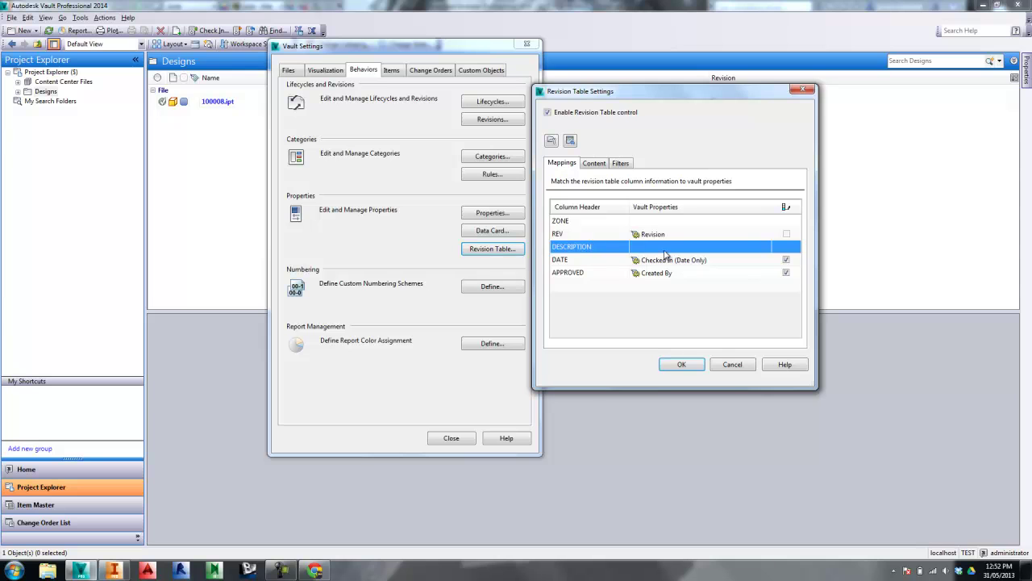
click(767, 249)
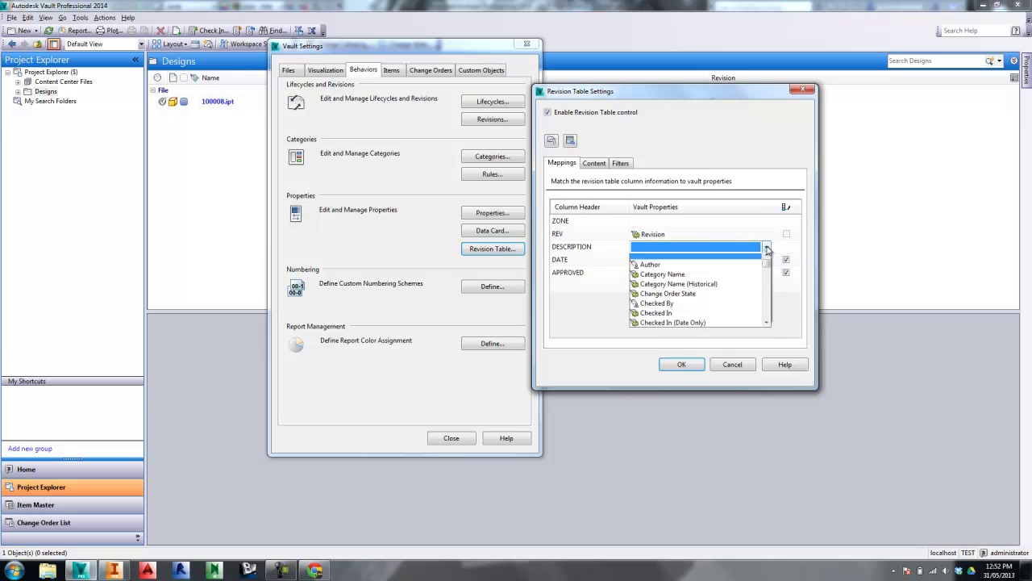
click(767, 328)
click(767, 328)
click(767, 328)
click(767, 328)
click(767, 329)
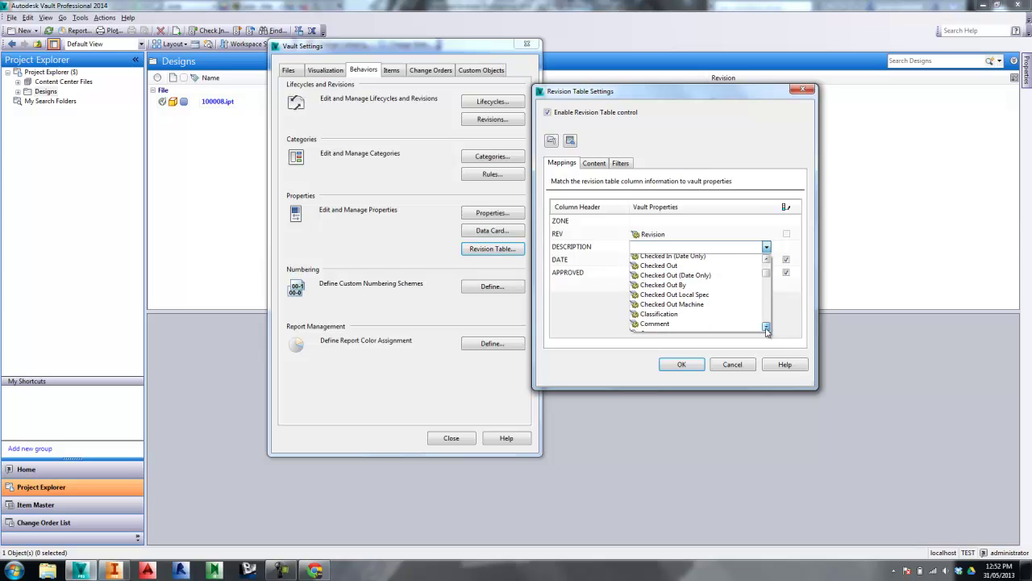
click(659, 320)
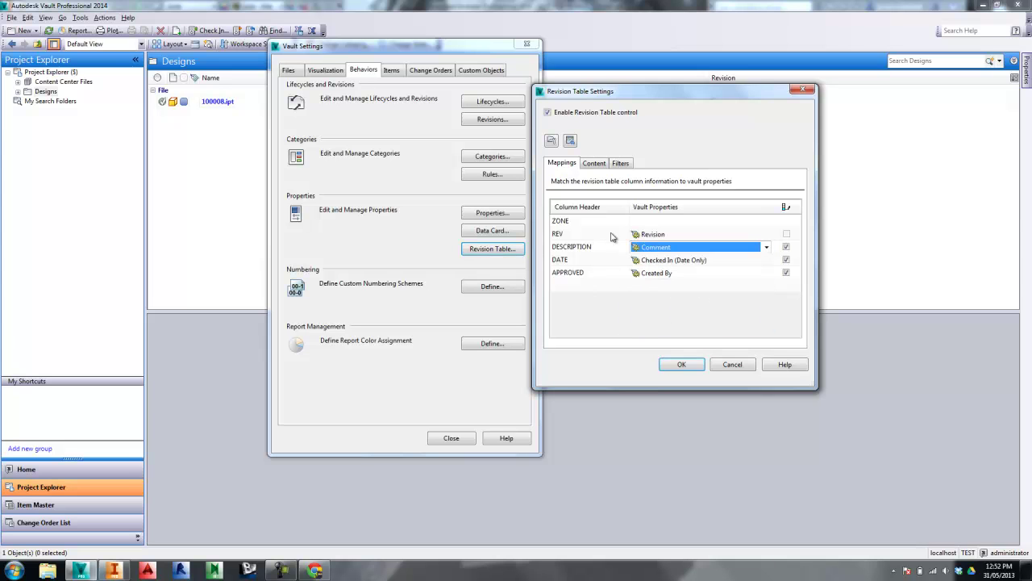
Delete the ZONE column from the revision table mappings
click(576, 221)
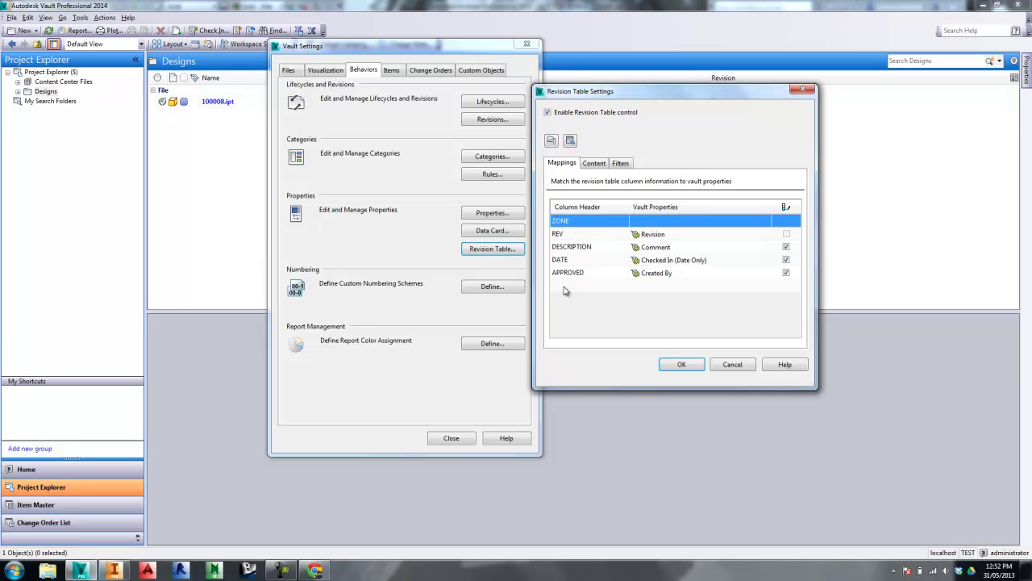
right_click(562, 227)
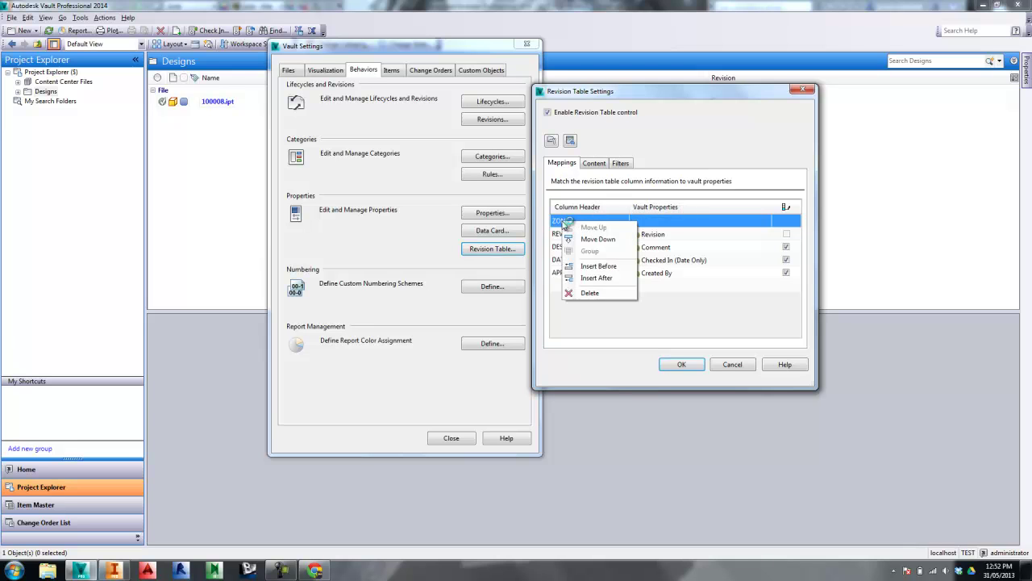
click(597, 293)
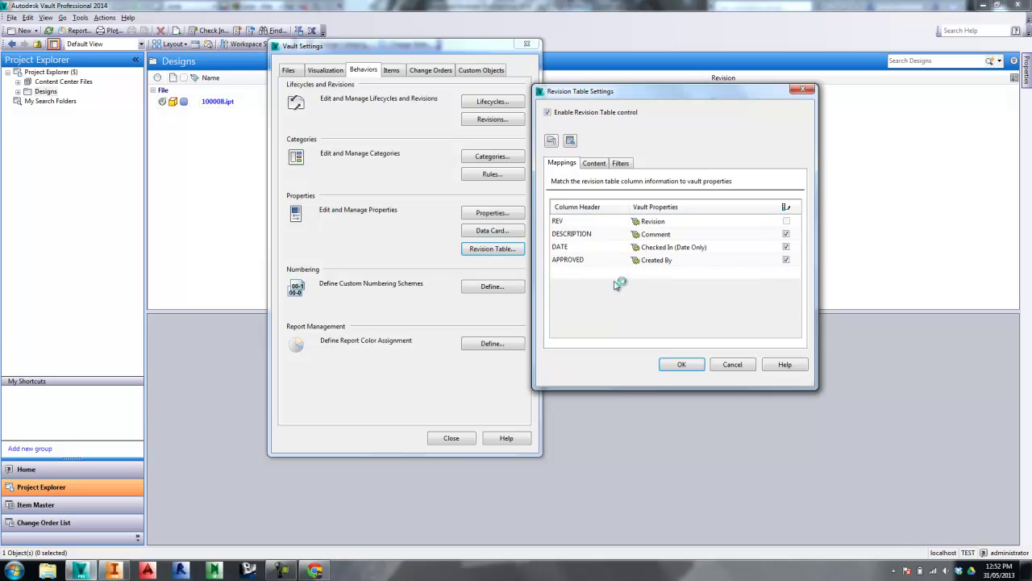
Add an AUTHOR column to the revision table mappings and map it to the Author vault property
text(AUTHOR)
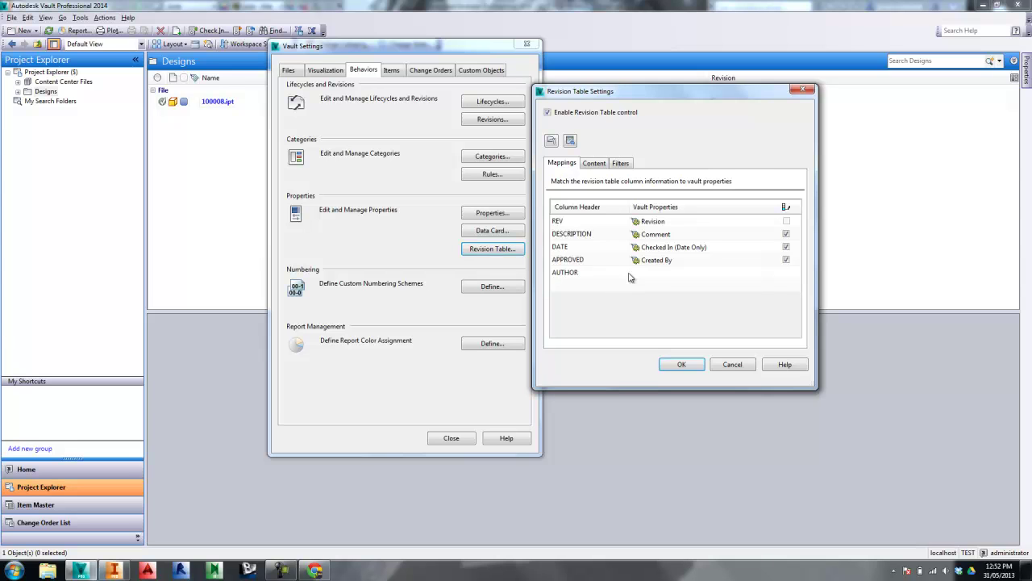
click(631, 276)
click(767, 273)
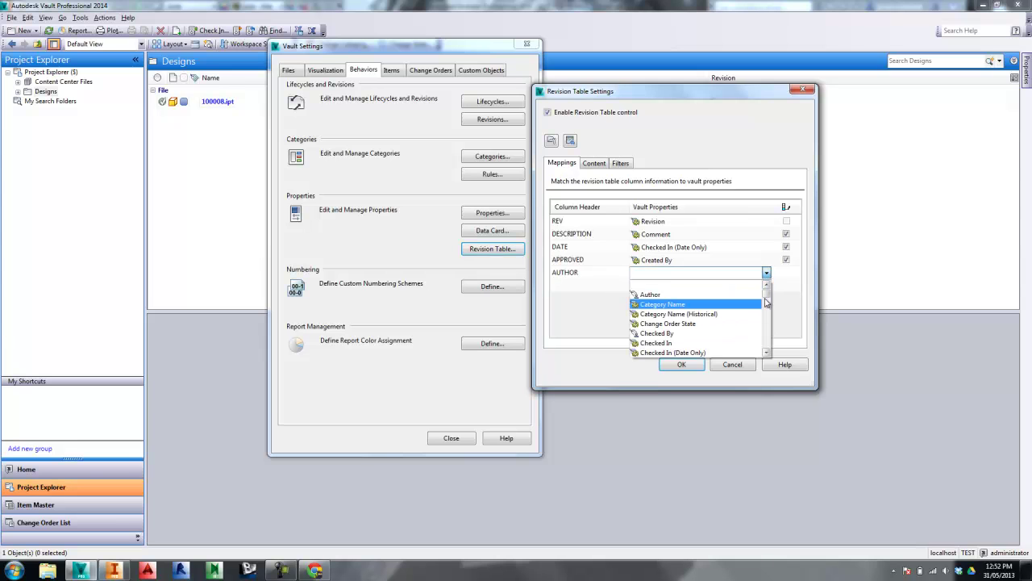
click(669, 295)
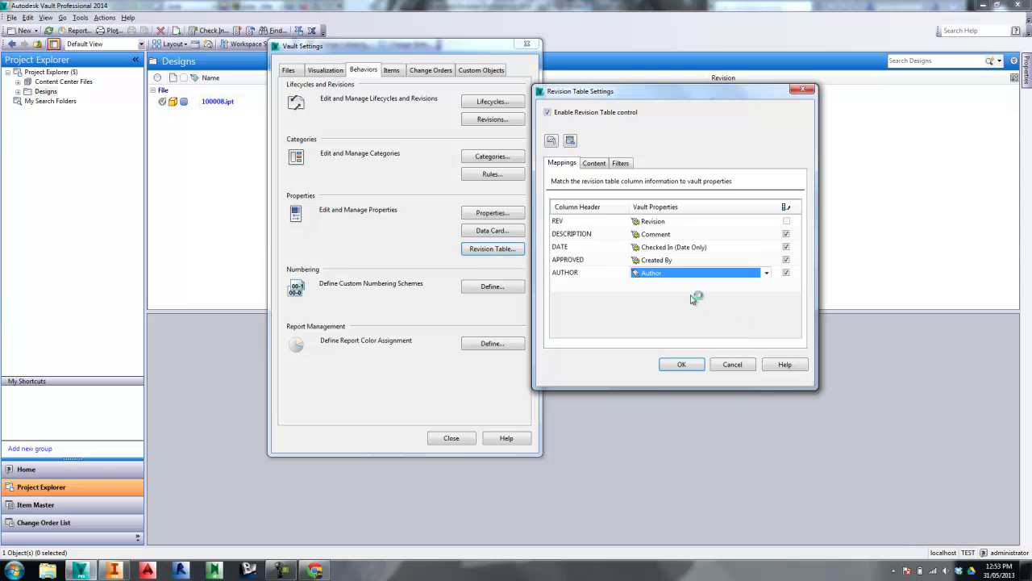
click(591, 284)
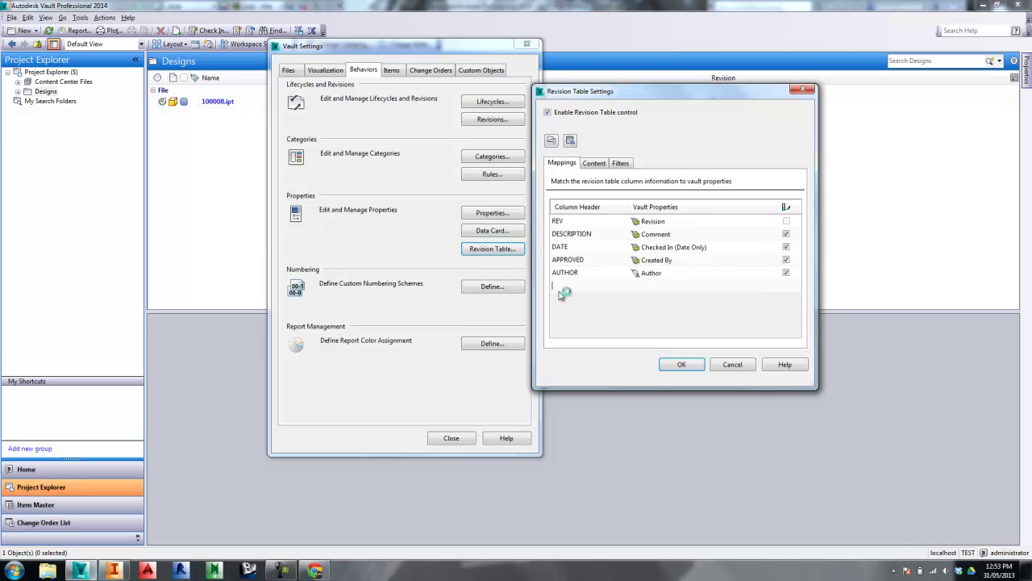
click(645, 274)
click(650, 288)
mouse_move(661, 288)
Review the revision table's content and filter options, and save the settings and close Vault Settings
click(595, 165)
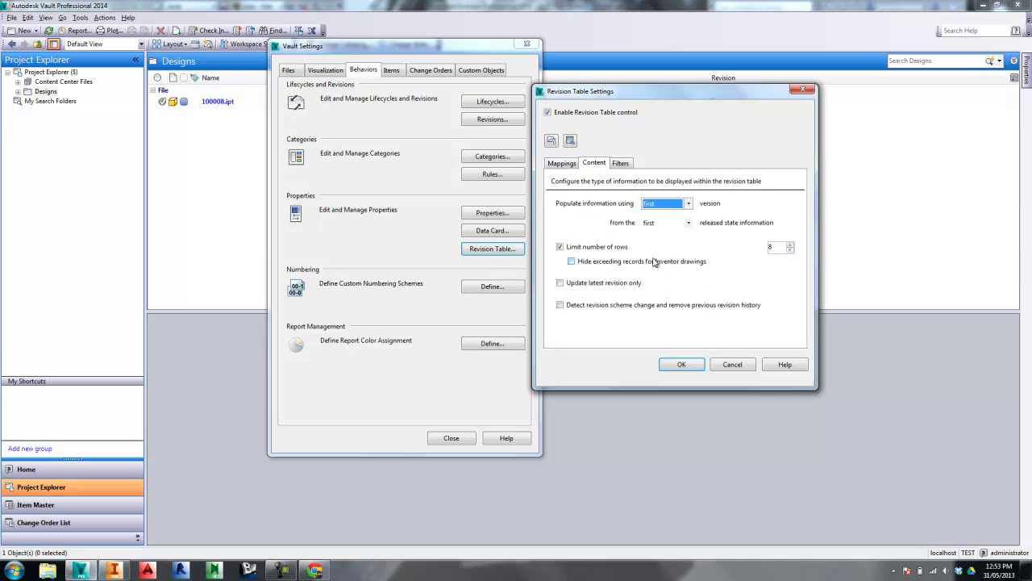
click(630, 165)
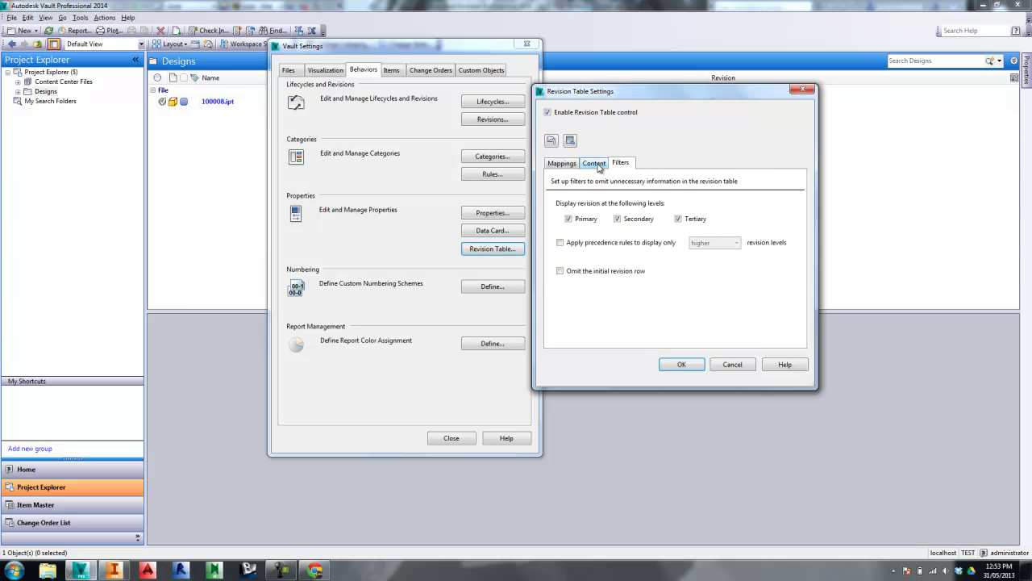
click(602, 166)
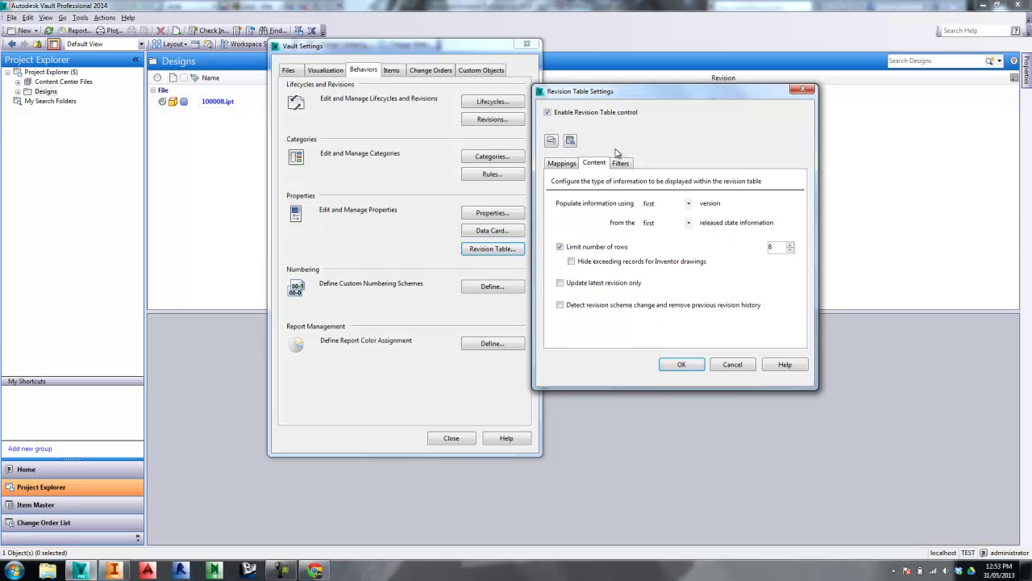
click(562, 163)
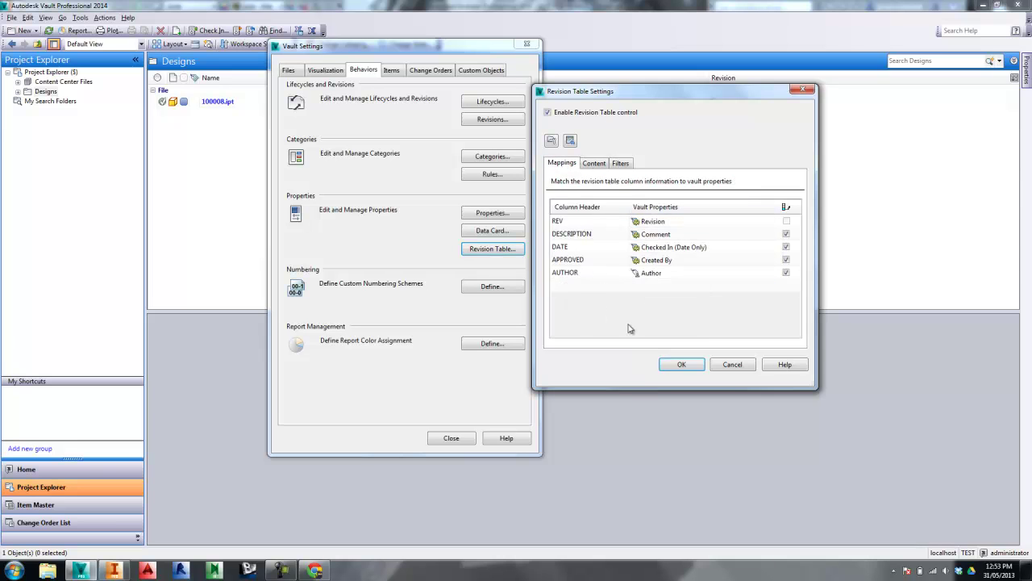
click(682, 365)
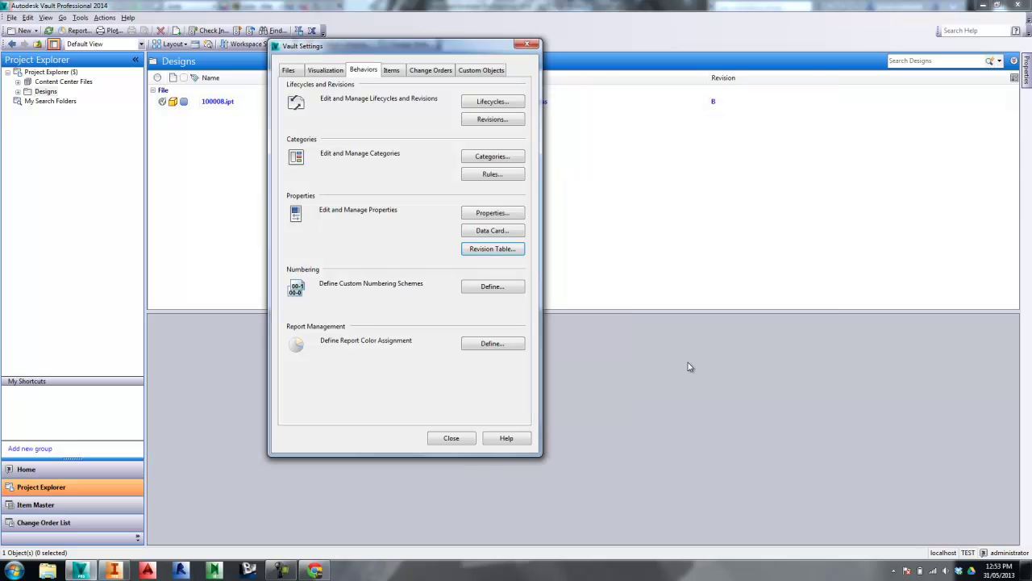
click(451, 438)
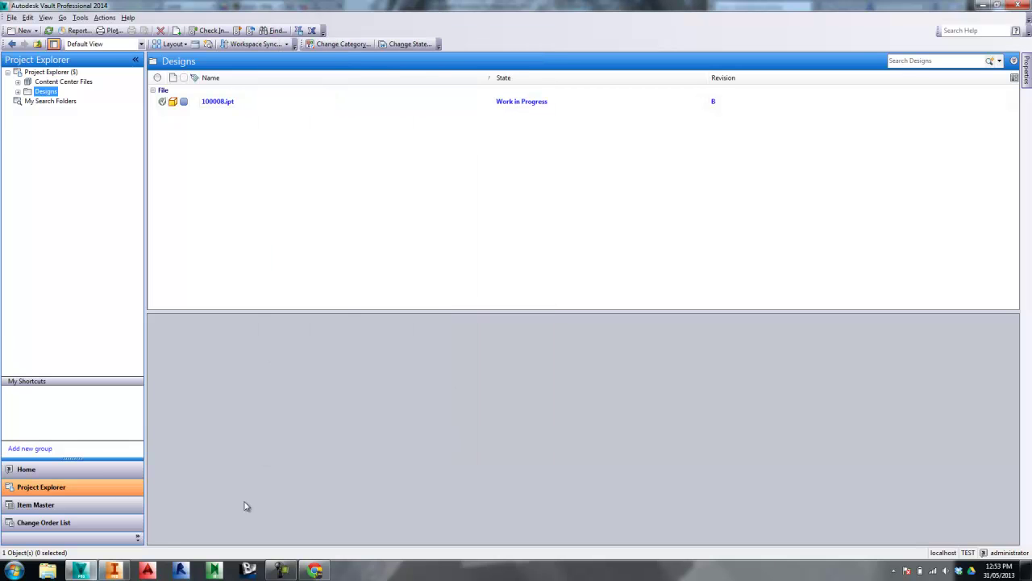
Switch to Autodesk Inventor and check in 100008.ipt to the vault without a comment
click(113, 570)
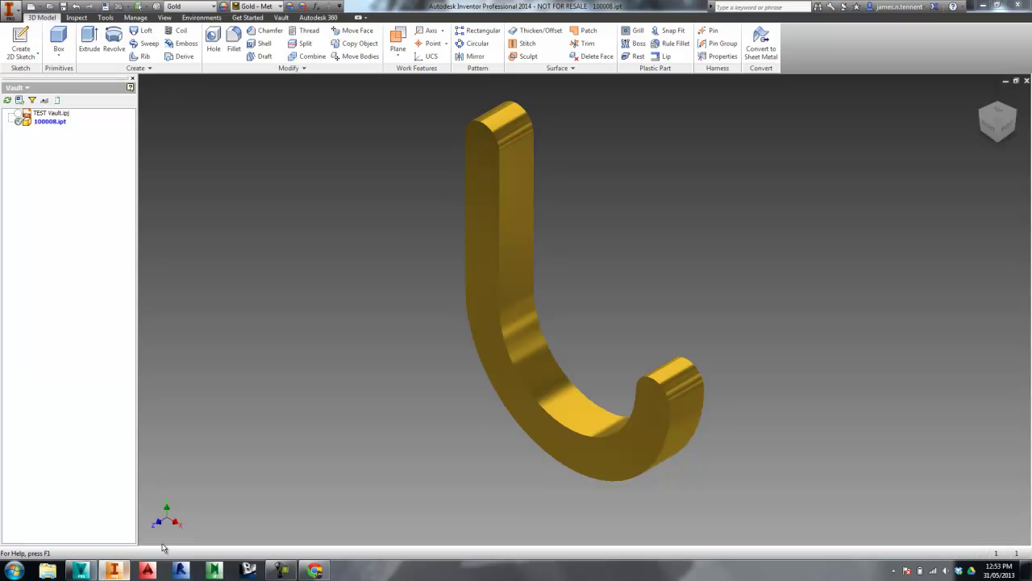
right_click(50, 123)
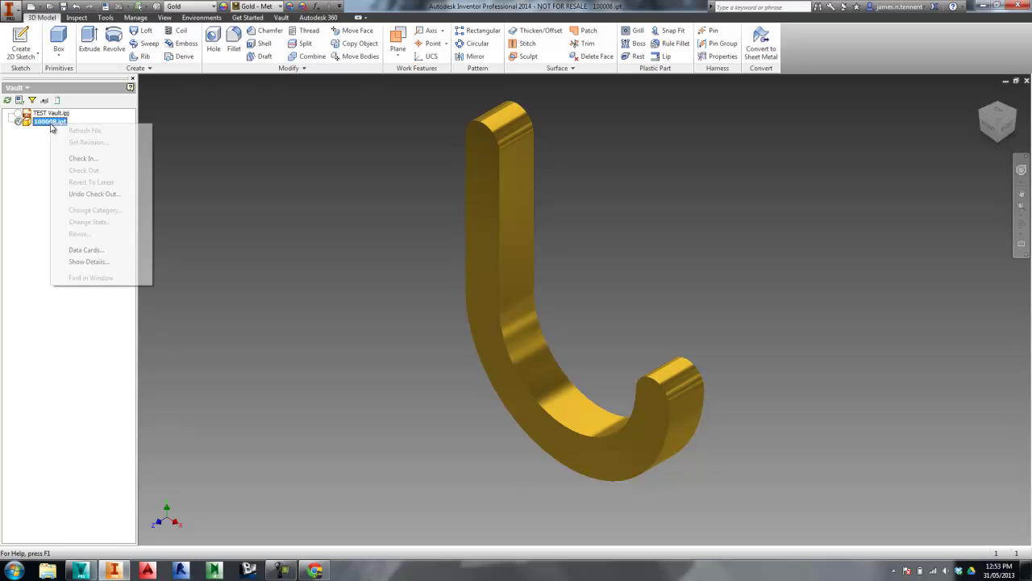
click(83, 158)
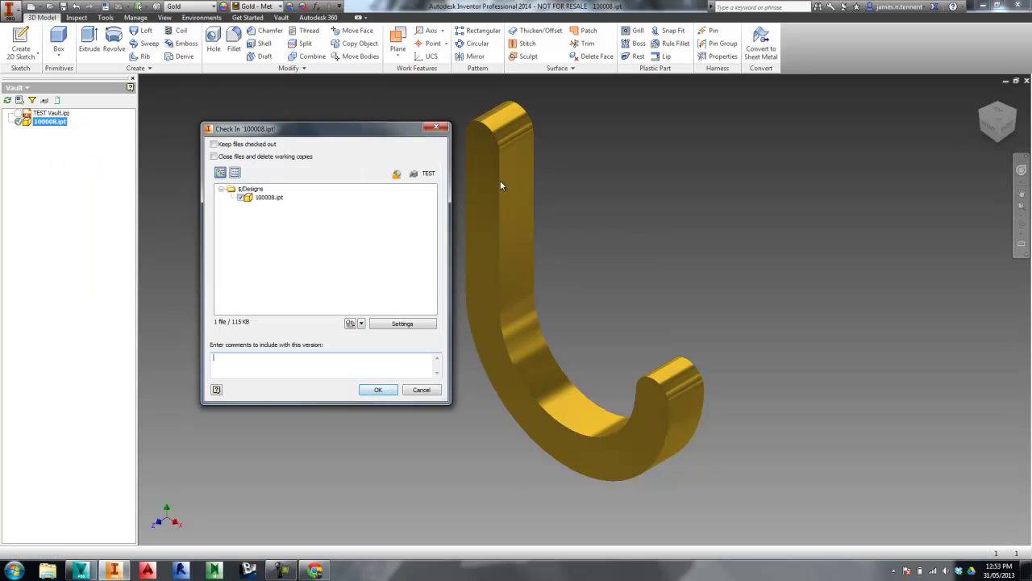
click(378, 389)
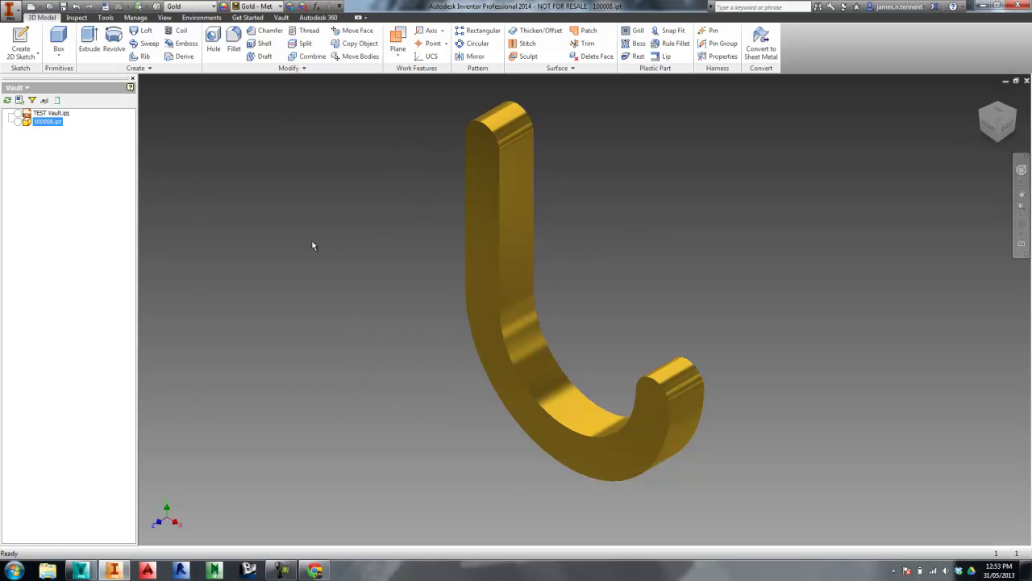
Change the state of 100008.ipt to Released with the comment "Released to manufacturing"
right_click(41, 121)
click(72, 219)
click(78, 109)
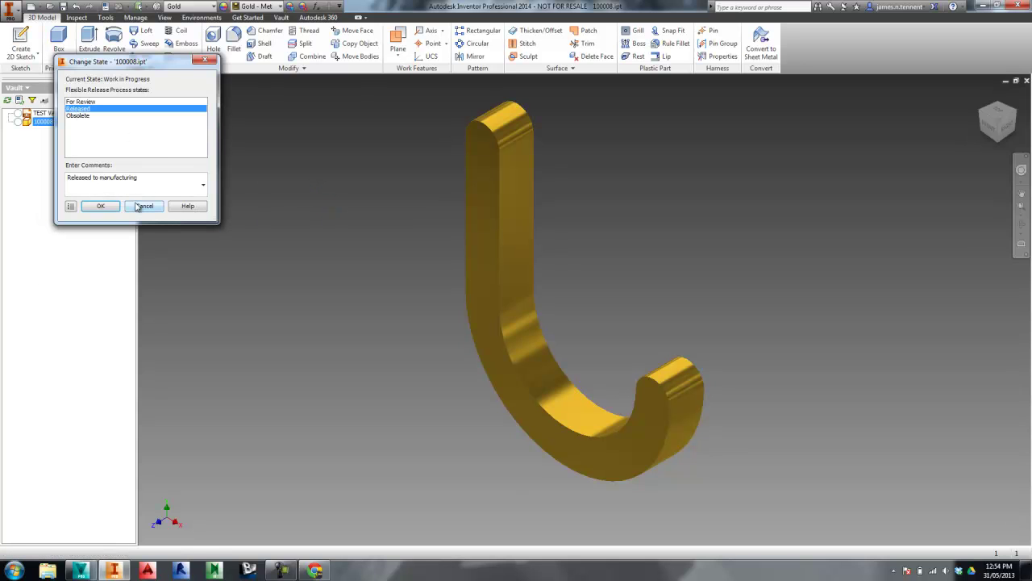
click(100, 206)
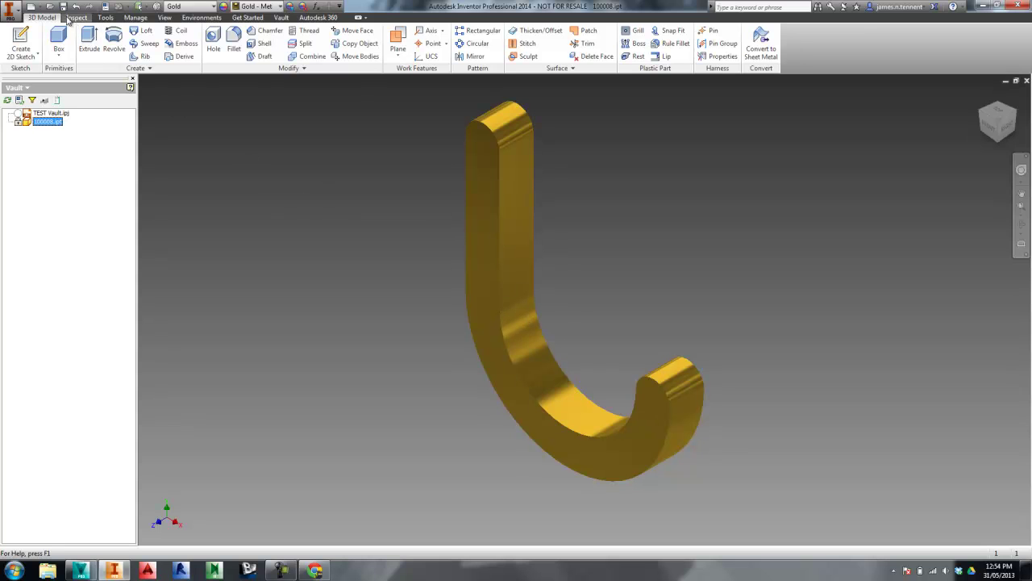
Create a new drawing from the Standard.dwg template
click(32, 7)
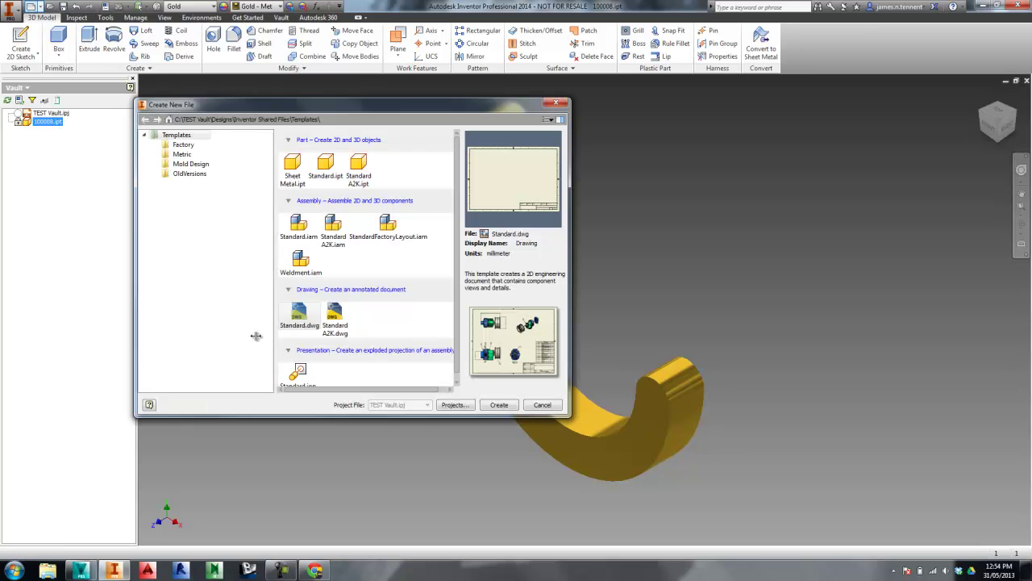
drag(297, 103, 423, 96)
click(428, 321)
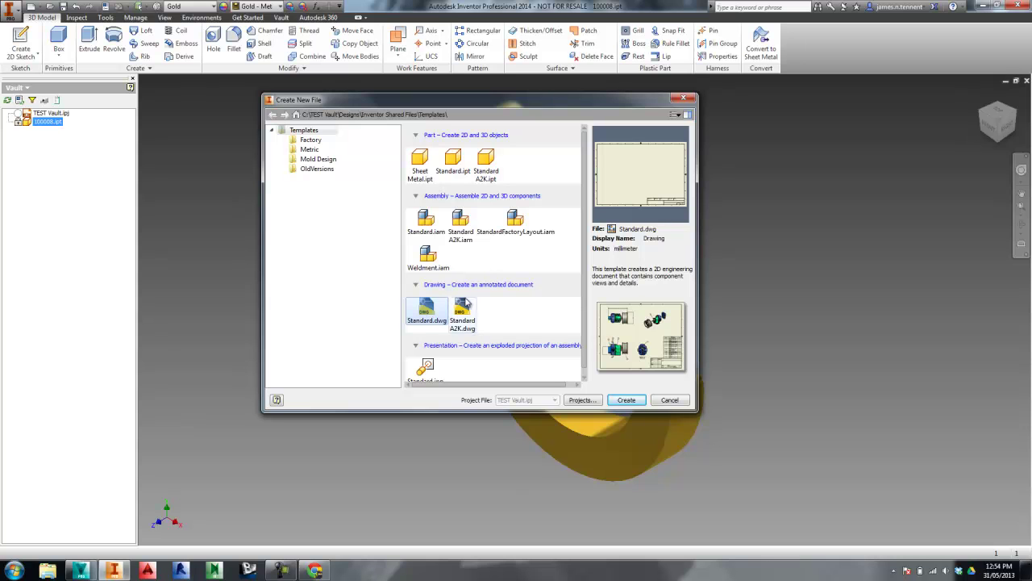
click(461, 307)
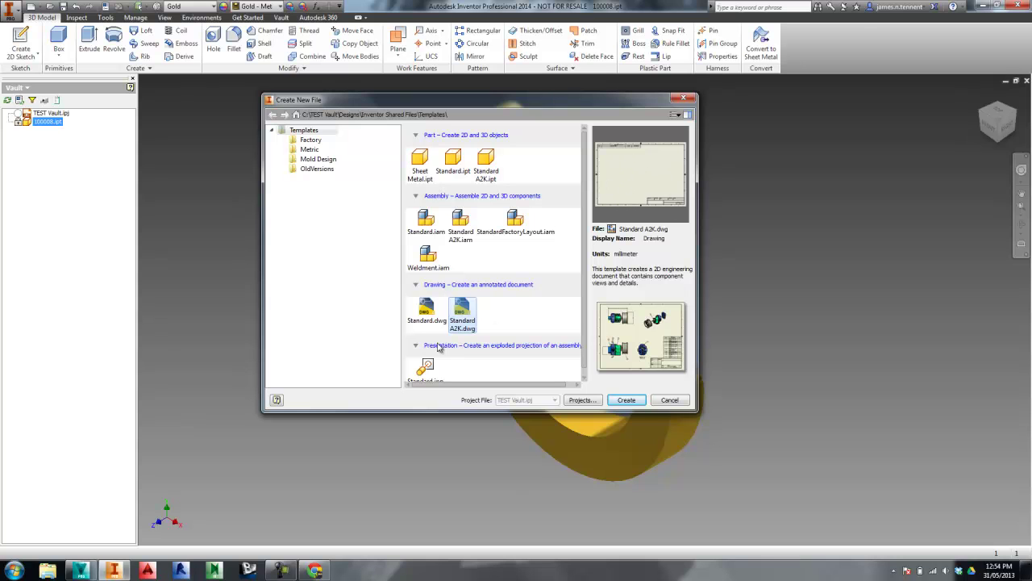
click(426, 309)
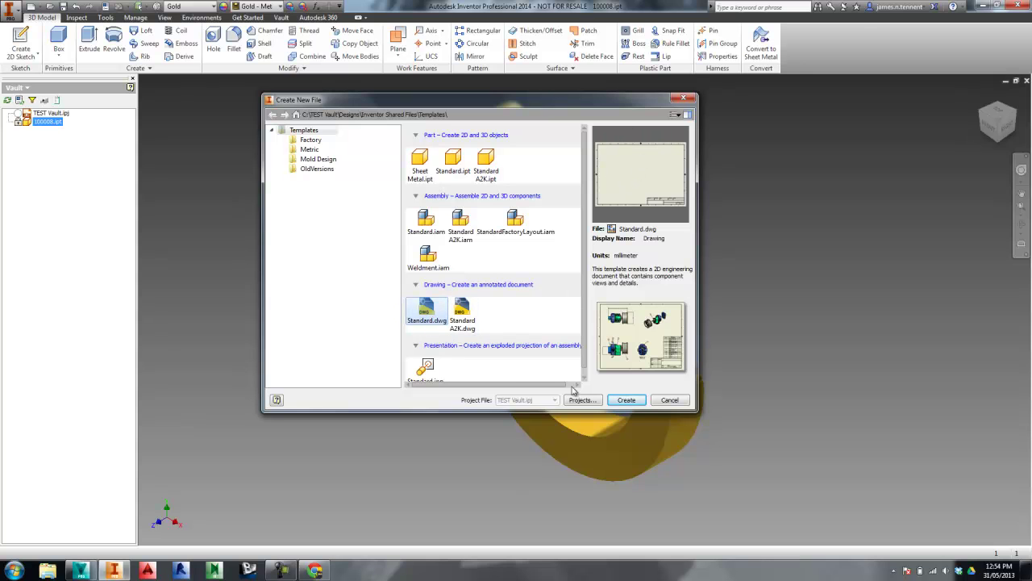
click(626, 400)
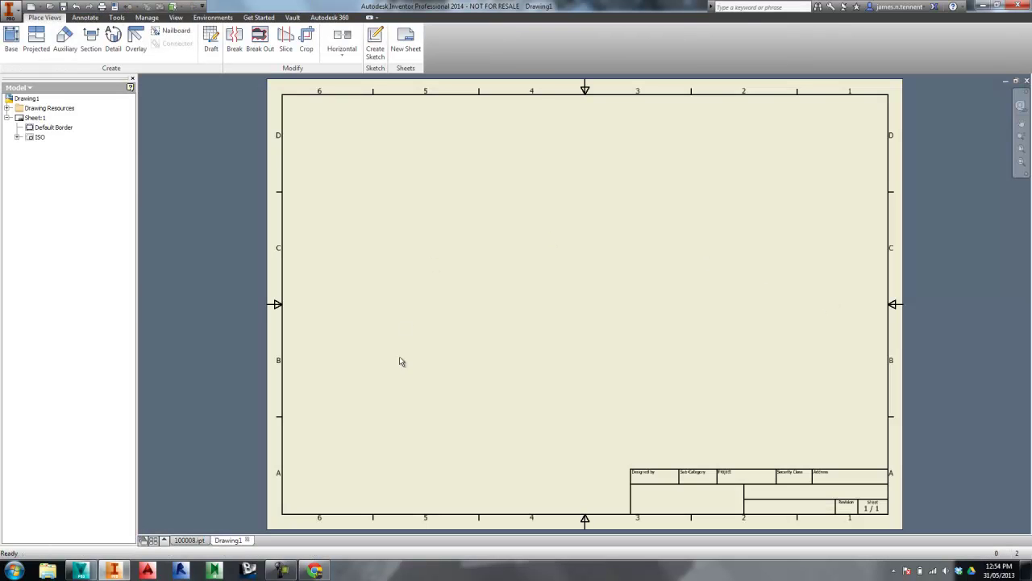
Place a front base view of 100008.ipt on the sheet at a scale of 2
right_drag(395, 357, 399, 375)
click(201, 266)
key(2)
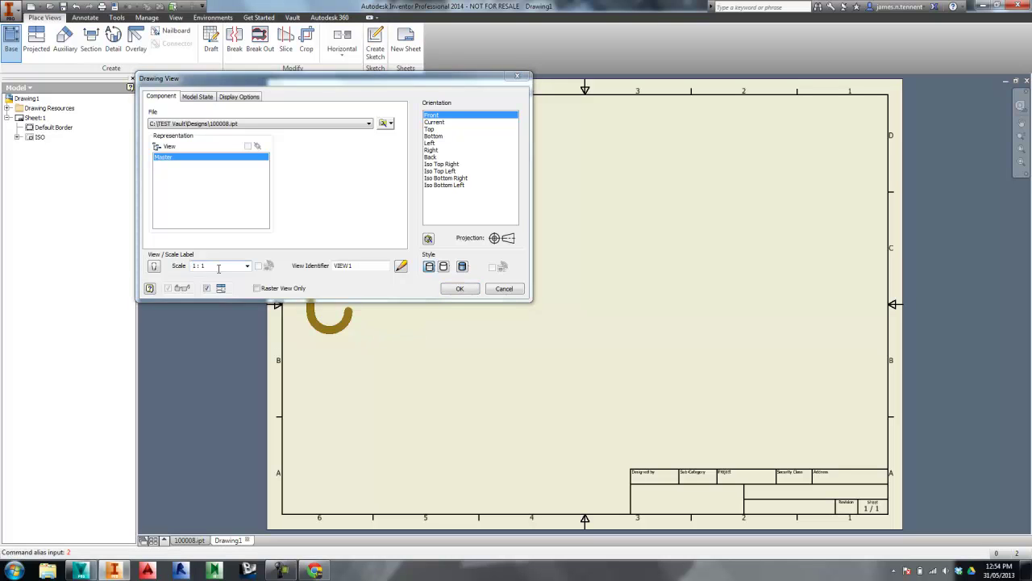
drag(218, 269, 197, 267)
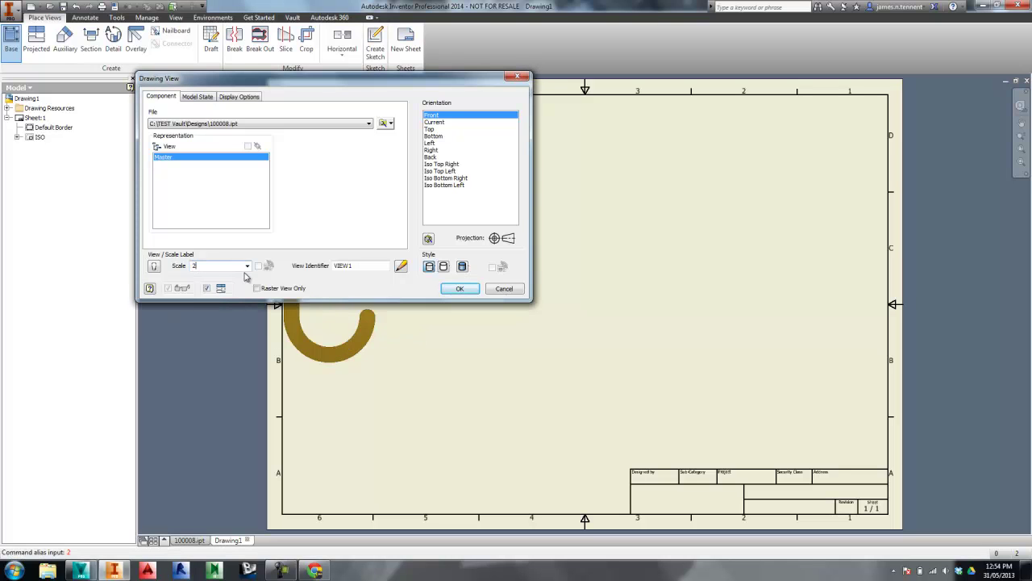
key(Return)
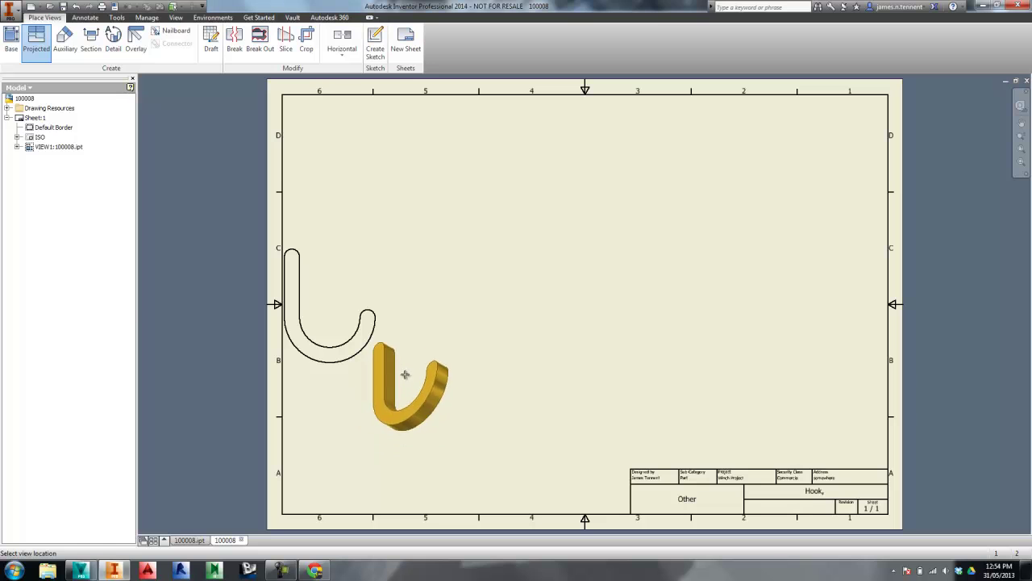
Project a side view, a top view and an isometric view from the hook's base view
click(638, 306)
click(331, 145)
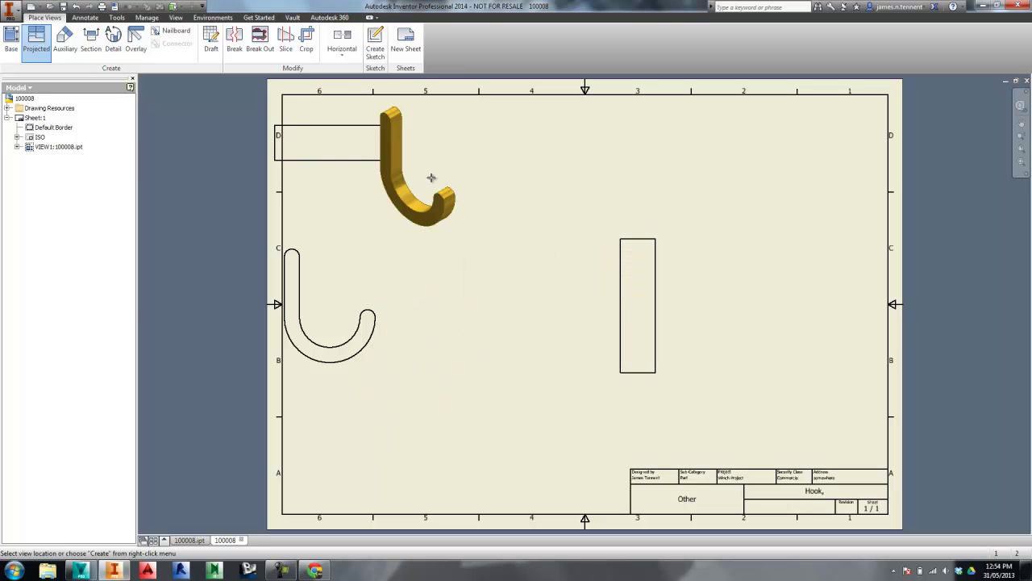
right_click(600, 190)
click(640, 187)
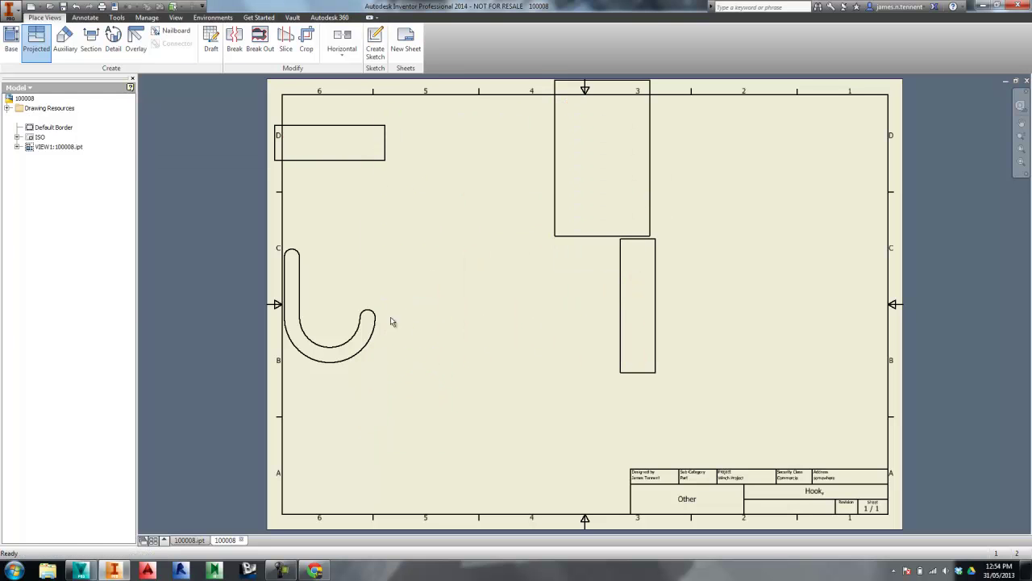
Reposition the four hook views so they are spread out inside the border, clear of the title block
drag(380, 334, 530, 417)
drag(655, 396, 807, 393)
drag(505, 156, 508, 240)
drag(622, 223, 814, 280)
click(562, 387)
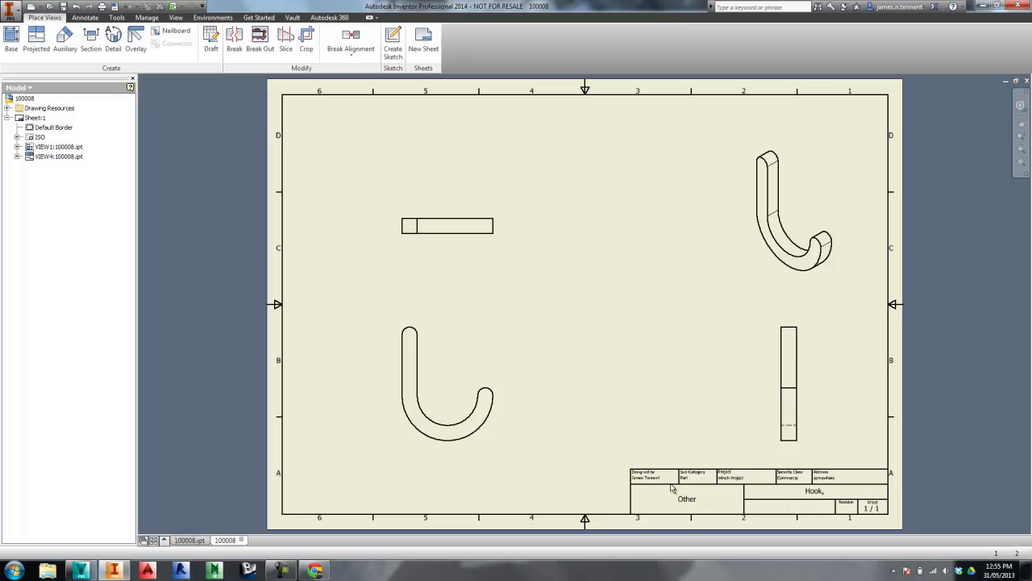
Save the drawing as 100008.dwg in the Designs folder and check it in to the vault without a comment
middle_drag(793, 462, 772, 441)
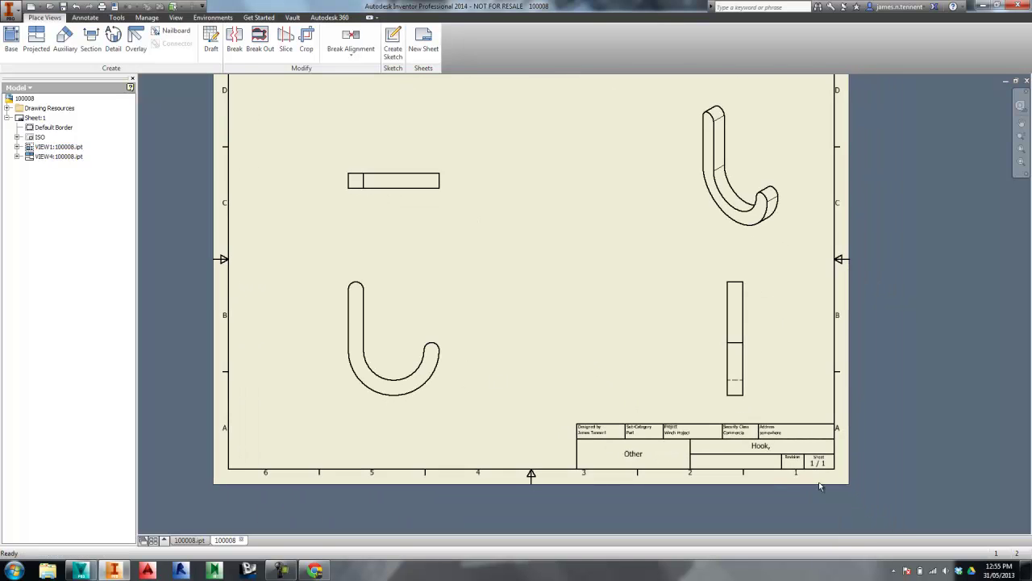
scroll(798, 467, up, 3)
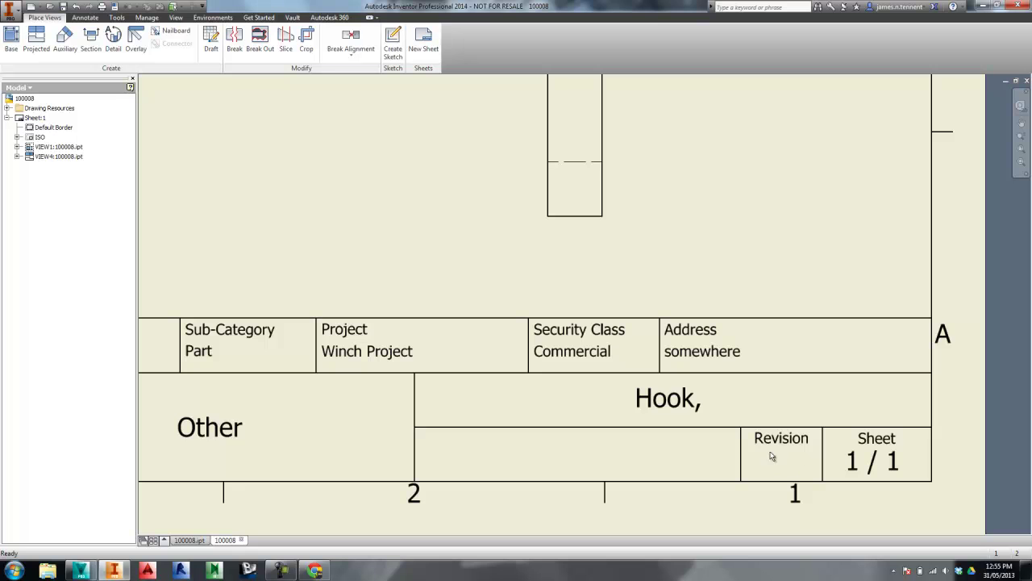
scroll(675, 299, down, 5)
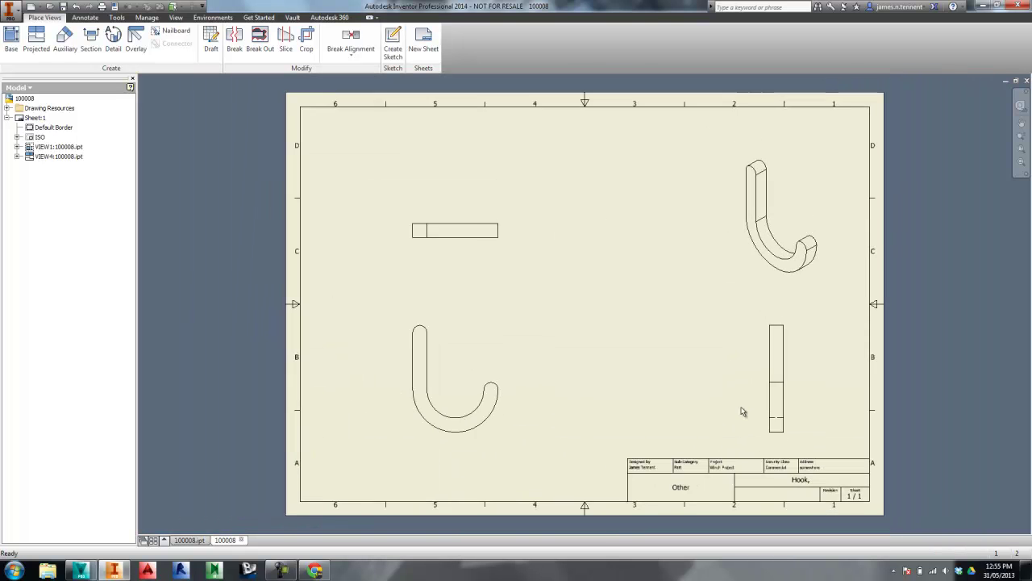
click(291, 17)
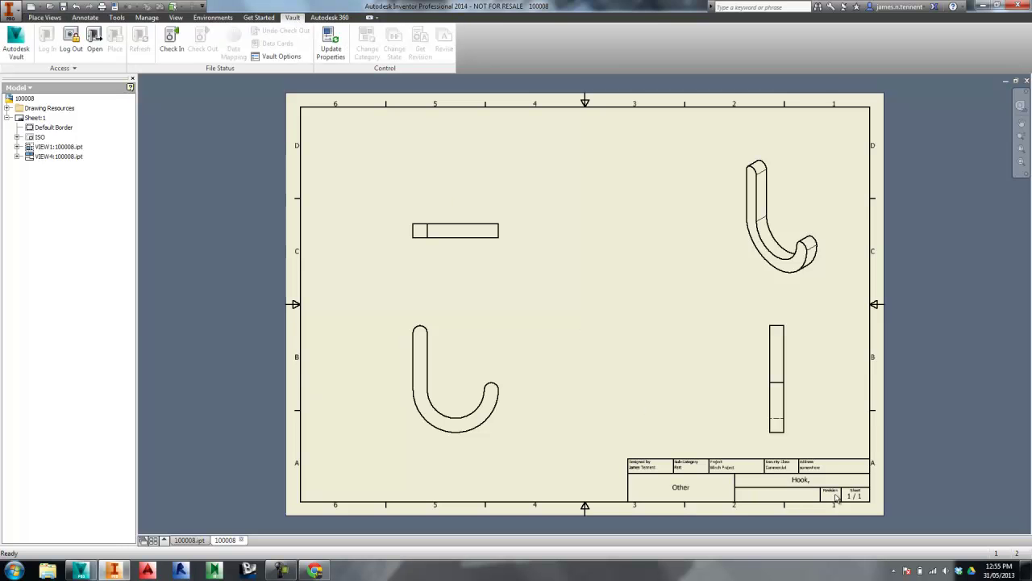
click(170, 42)
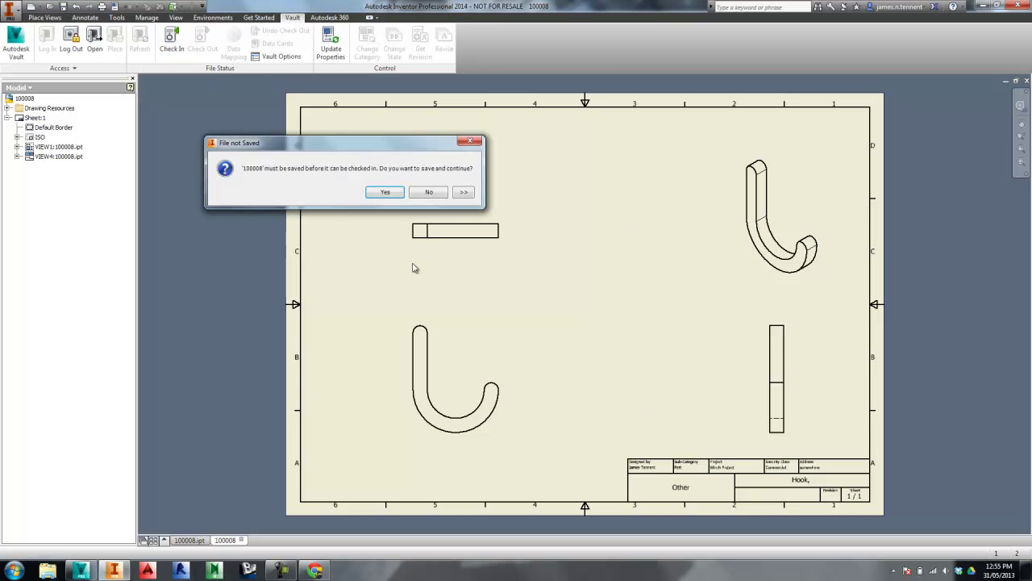
click(389, 196)
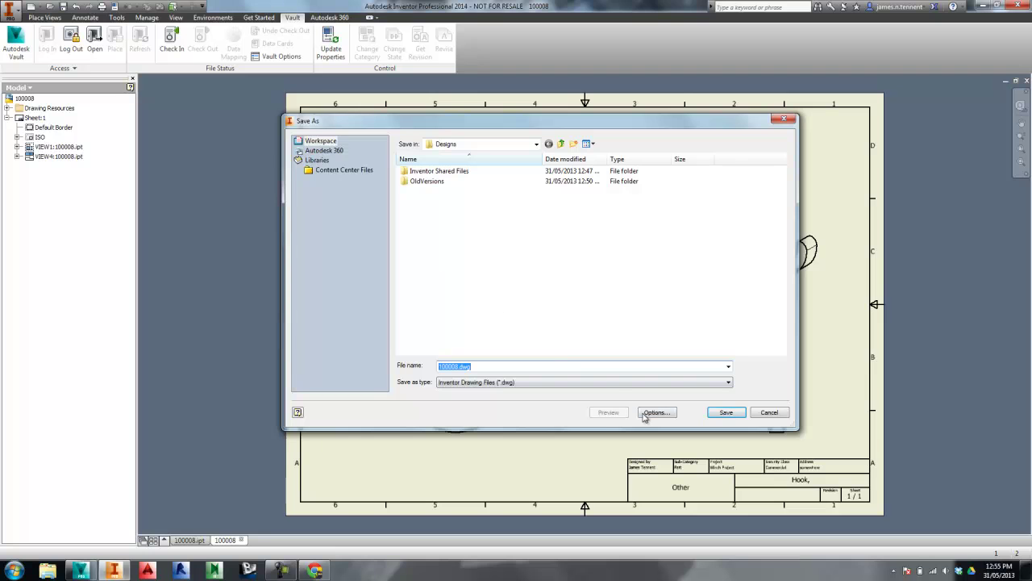
click(726, 412)
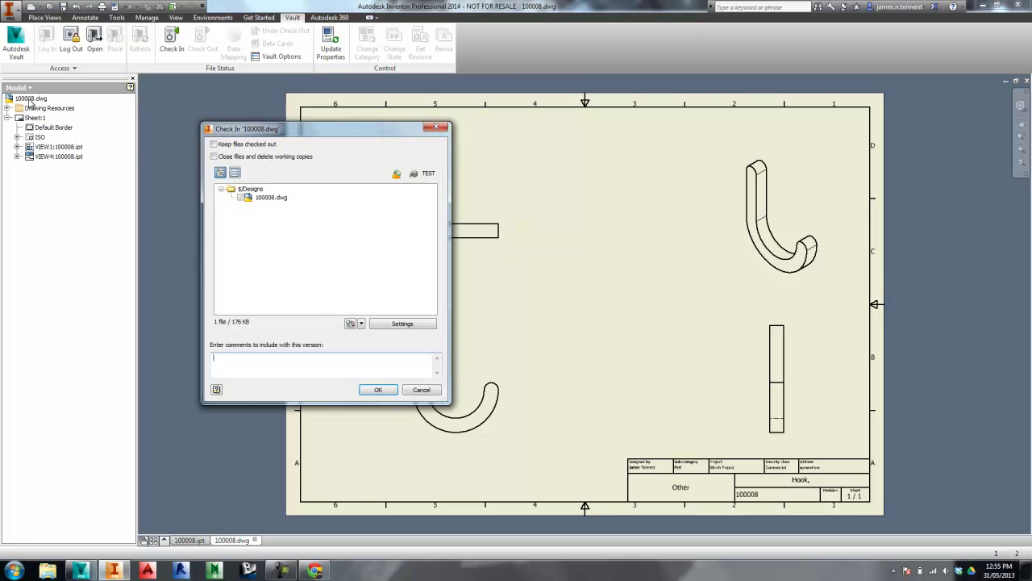
click(375, 389)
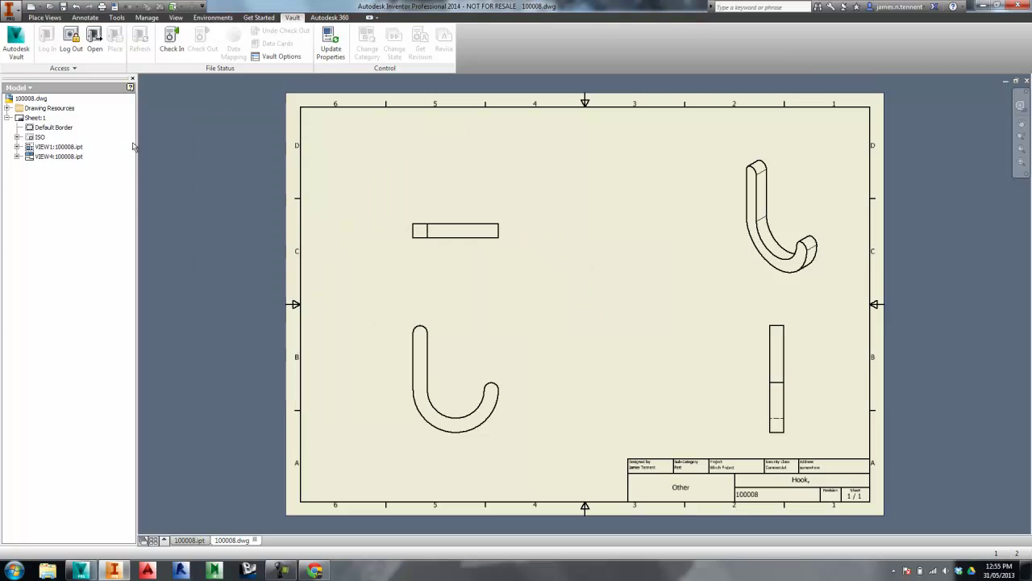
Show the Vault browser and update the properties of 100008.dwg from the vault, leaving 100008.ipt out
click(18, 87)
click(23, 103)
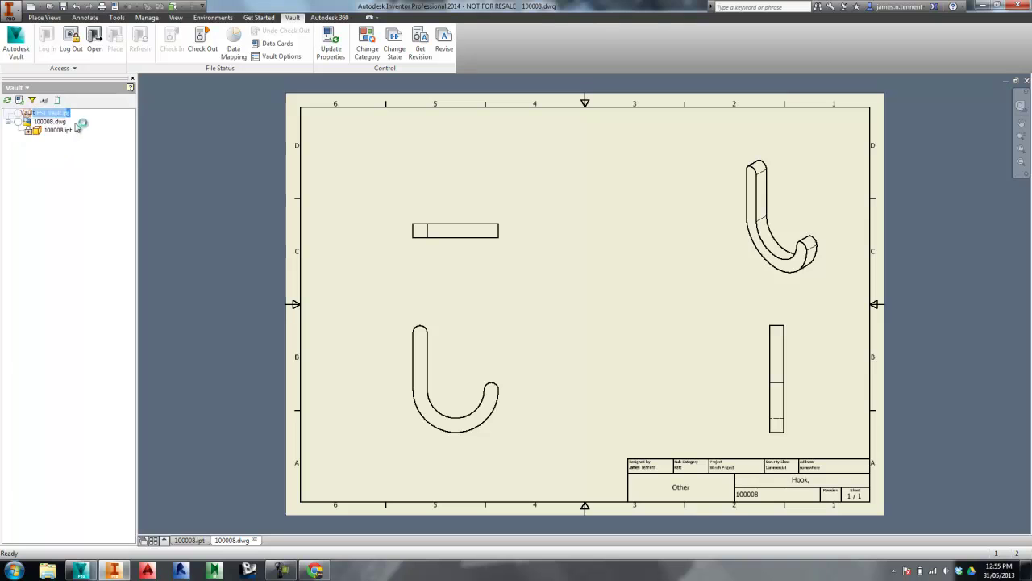
click(42, 121)
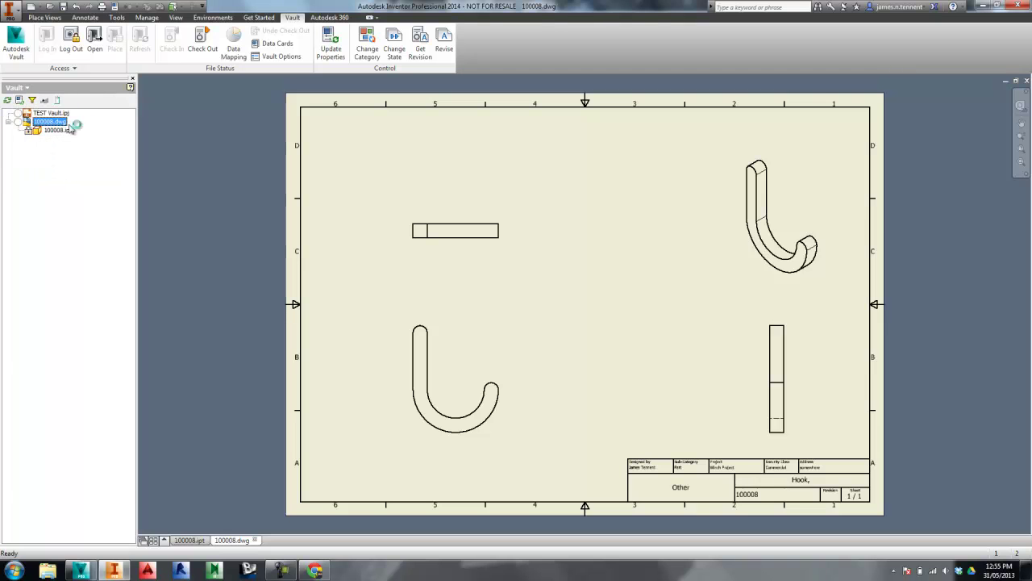
click(341, 58)
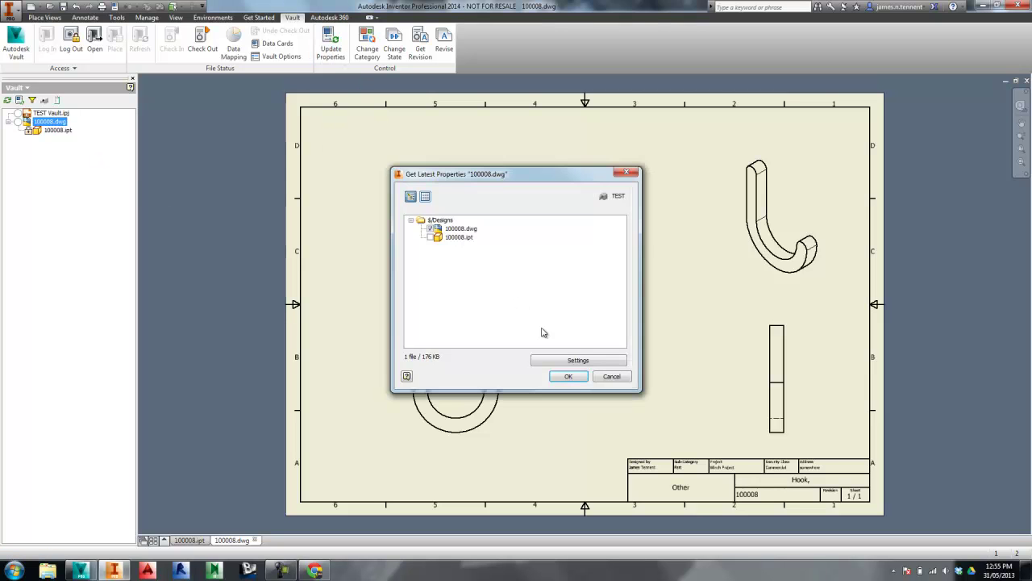
click(572, 380)
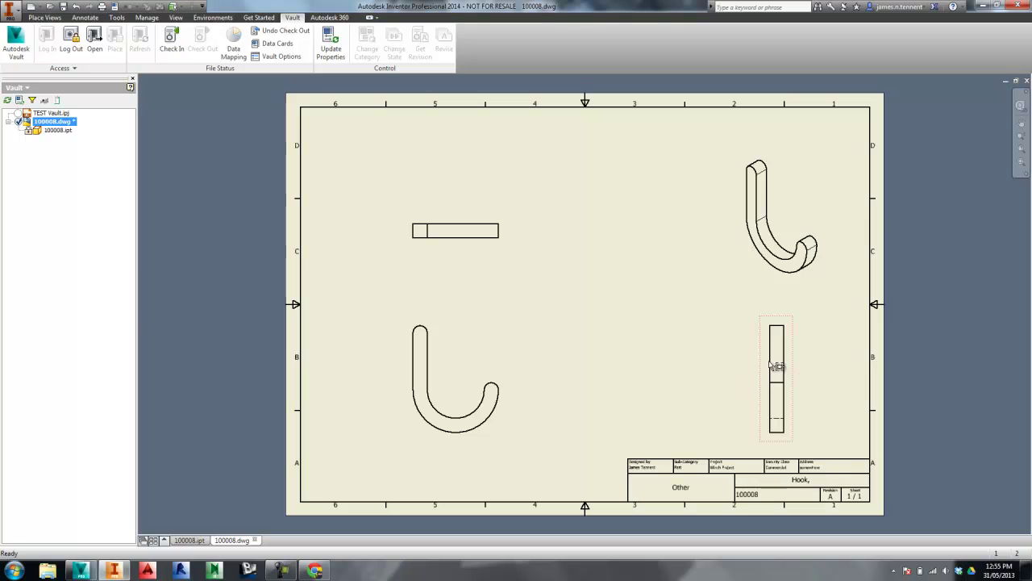
Place a Vault revision table at the upper-left inside corner of the sheet border
click(85, 17)
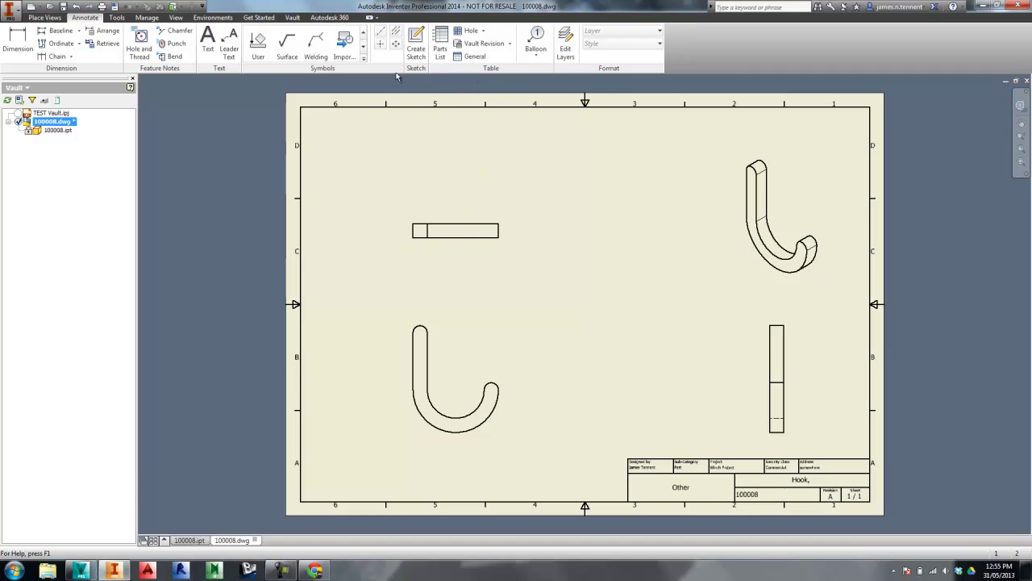
click(468, 44)
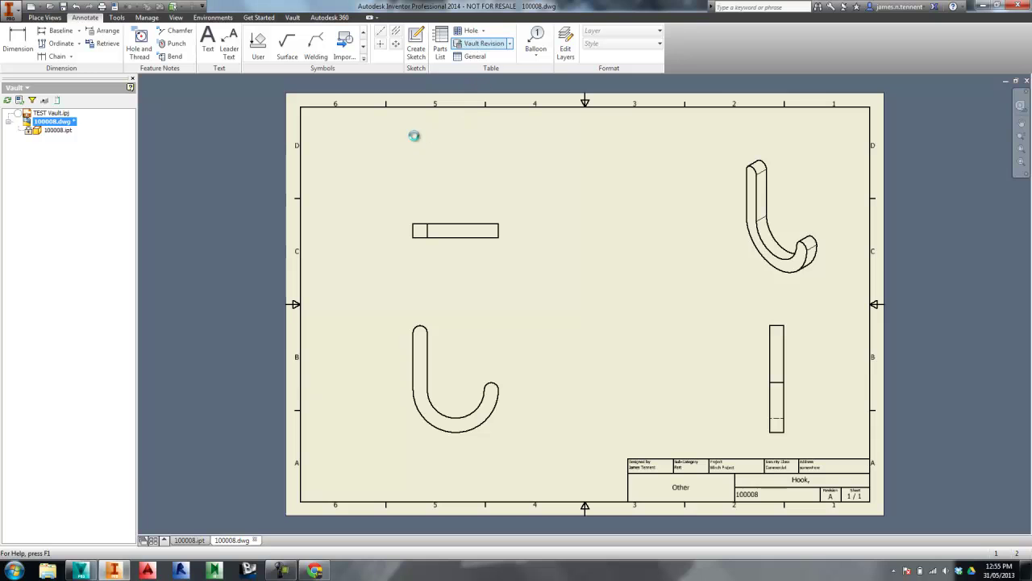
click(301, 109)
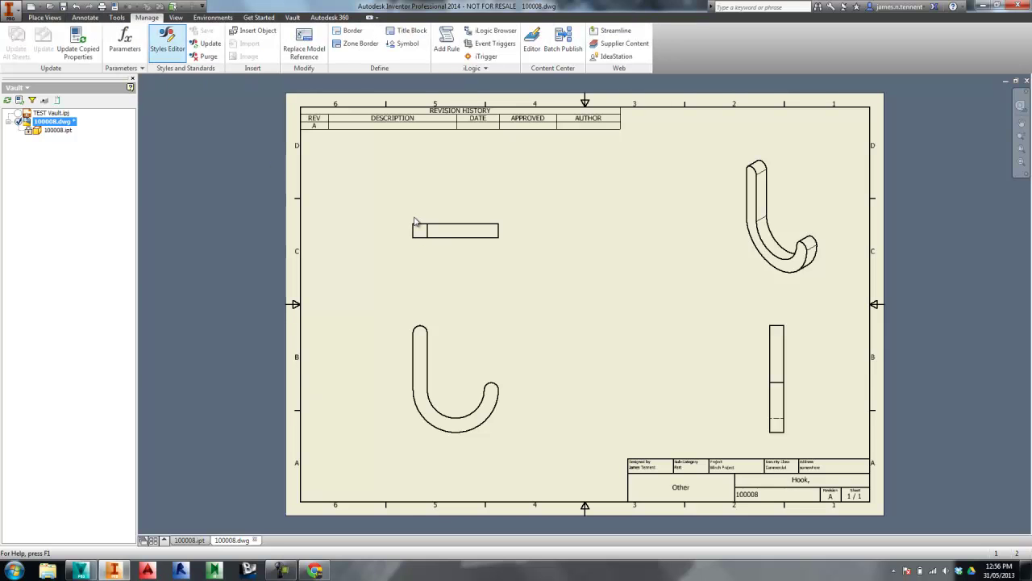
Review the title and default column settings of the A2K Rev Table style in the Style and Standard Editor
drag(450, 192, 433, 147)
click(269, 158)
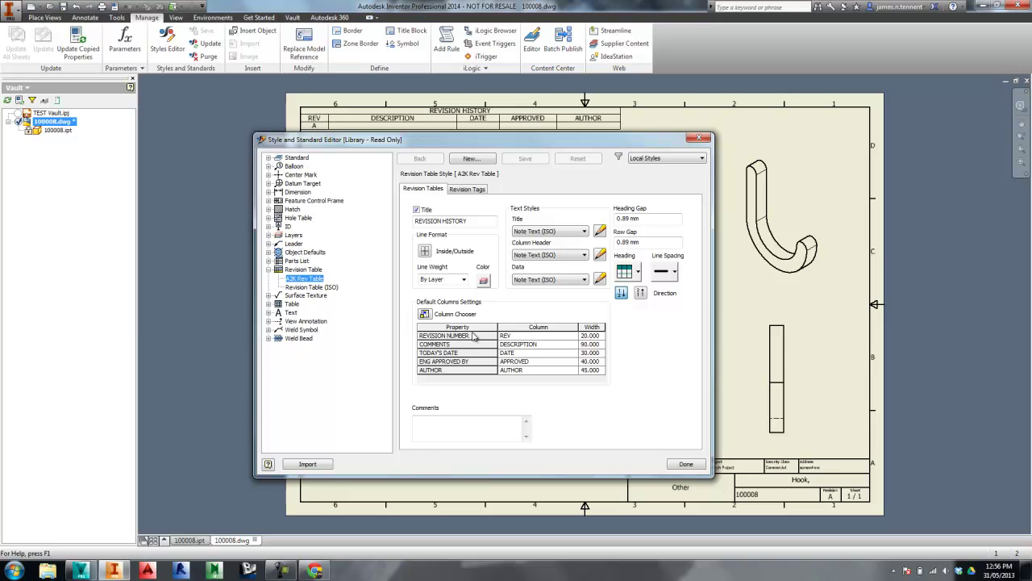
drag(470, 144, 464, 171)
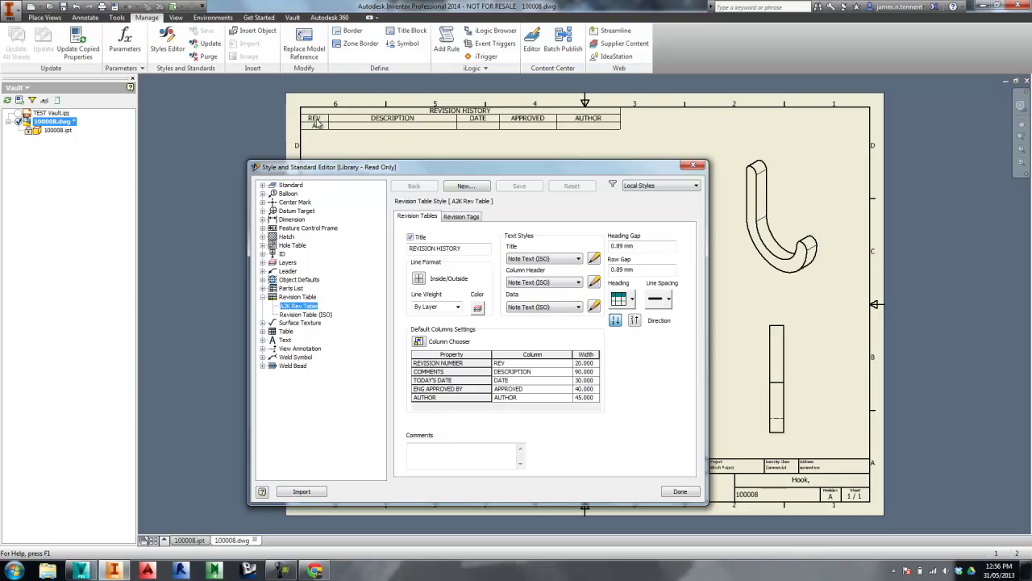
click(691, 493)
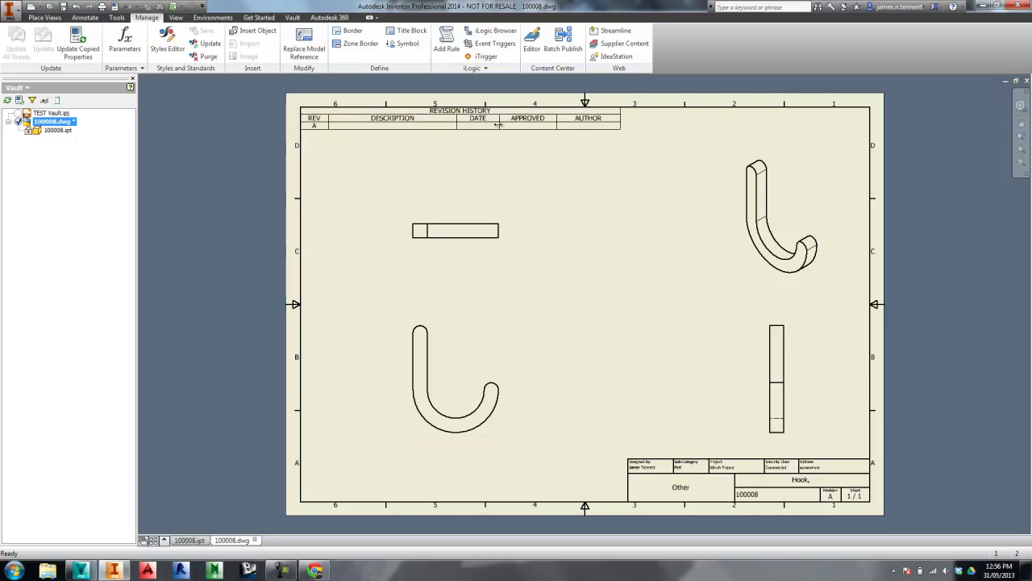
Widen the DESCRIPTION, DATE and APPROVED columns of the revision table on the sheet
drag(456, 118, 491, 119)
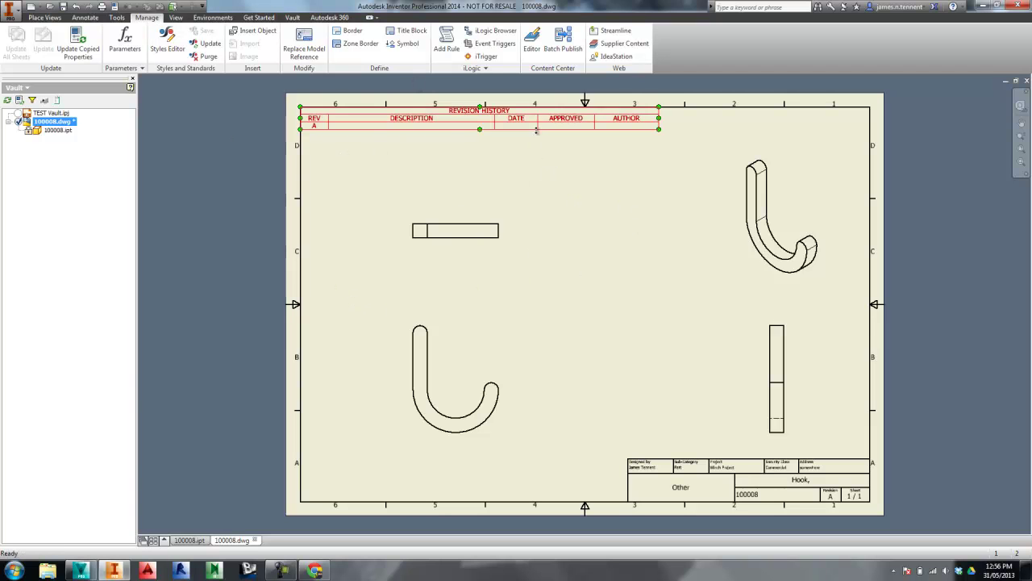
drag(537, 121, 610, 119)
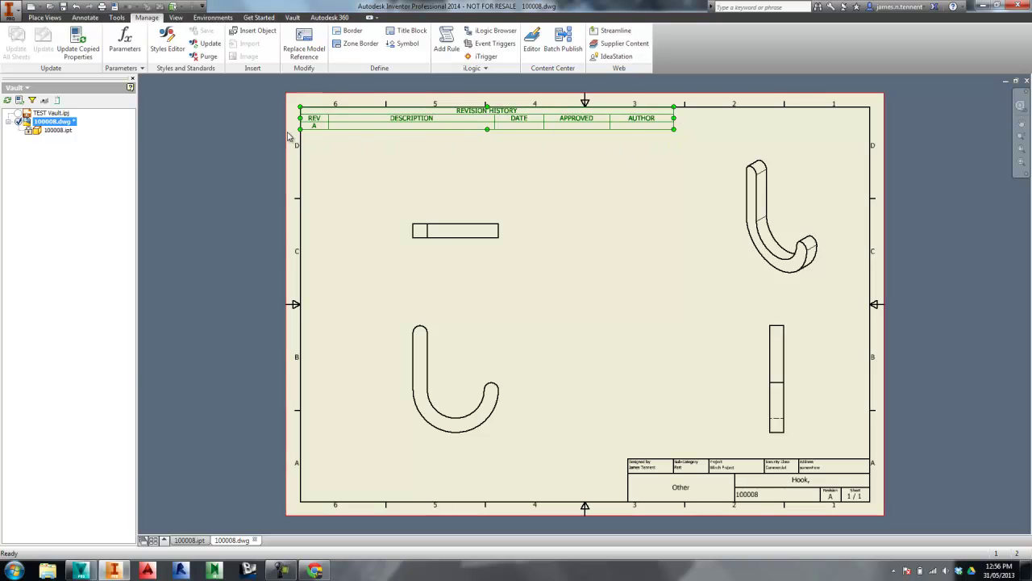
Check 100008.dwg in to the vault without comments, saving the drawing first
right_click(53, 122)
click(78, 159)
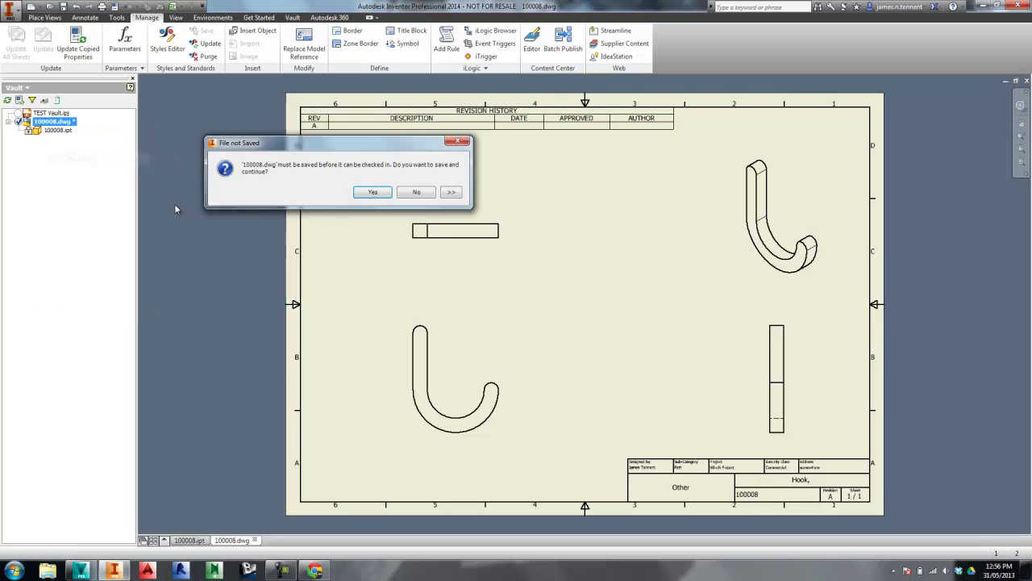
click(373, 192)
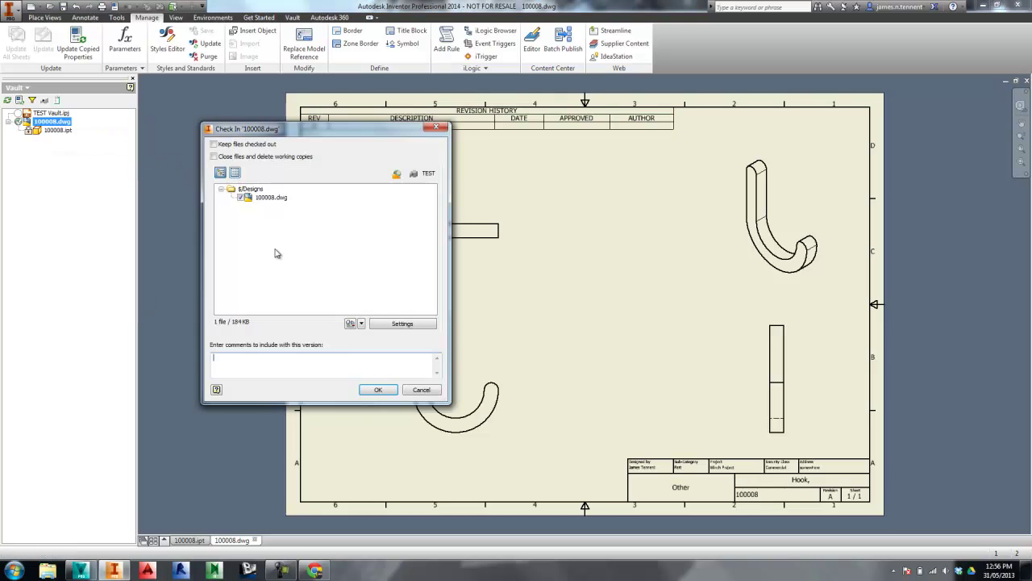
click(378, 390)
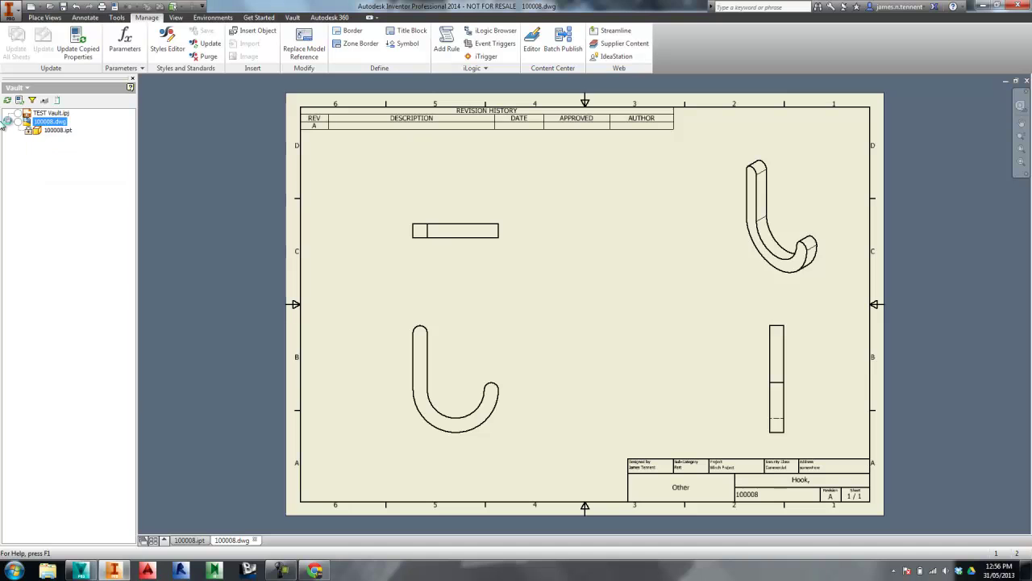
right_click(46, 121)
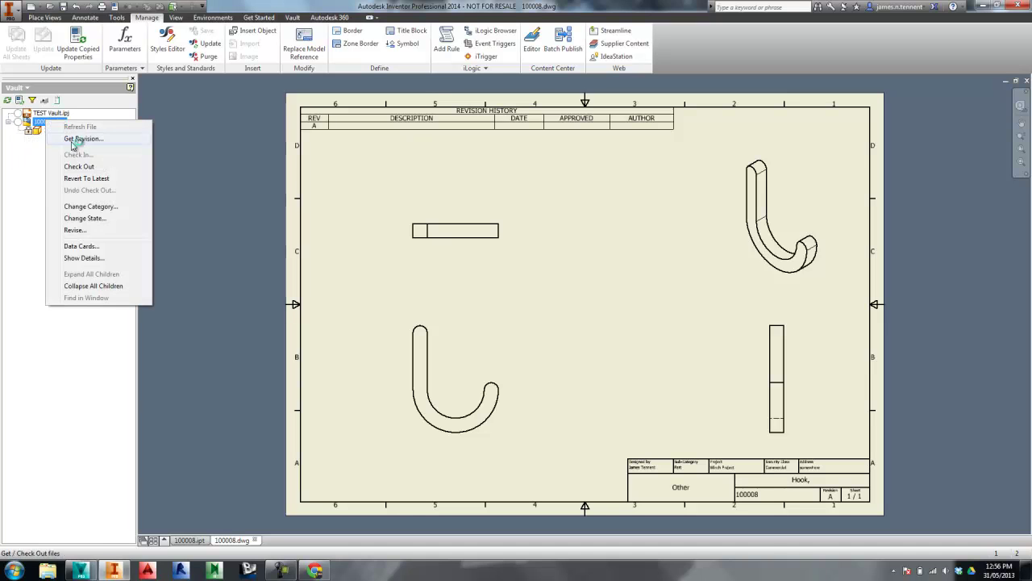
click(87, 218)
click(84, 108)
click(149, 184)
text(Released to manufacturing)
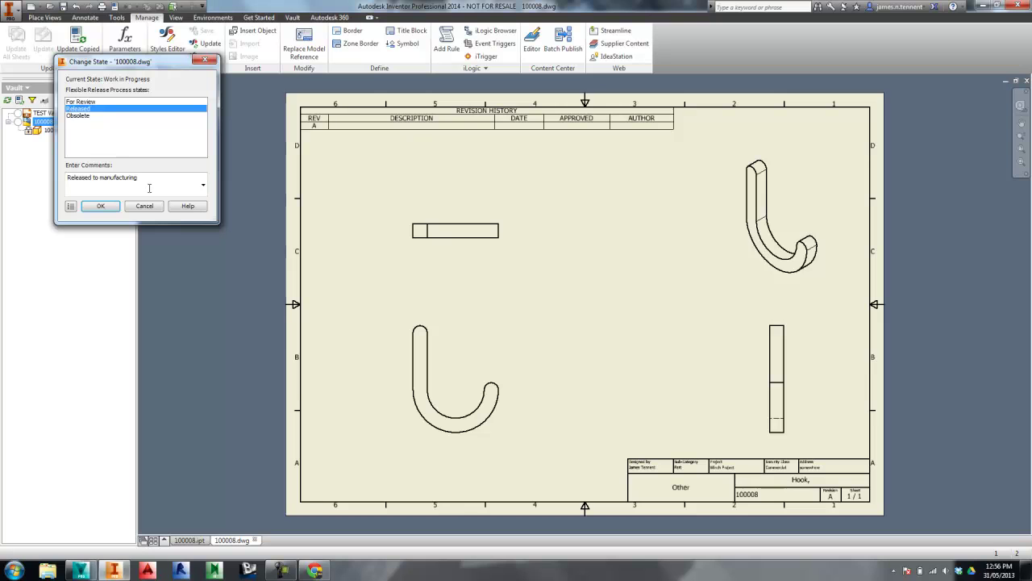
drag(145, 177, 32, 177)
drag(141, 178, 49, 184)
drag(146, 65, 246, 119)
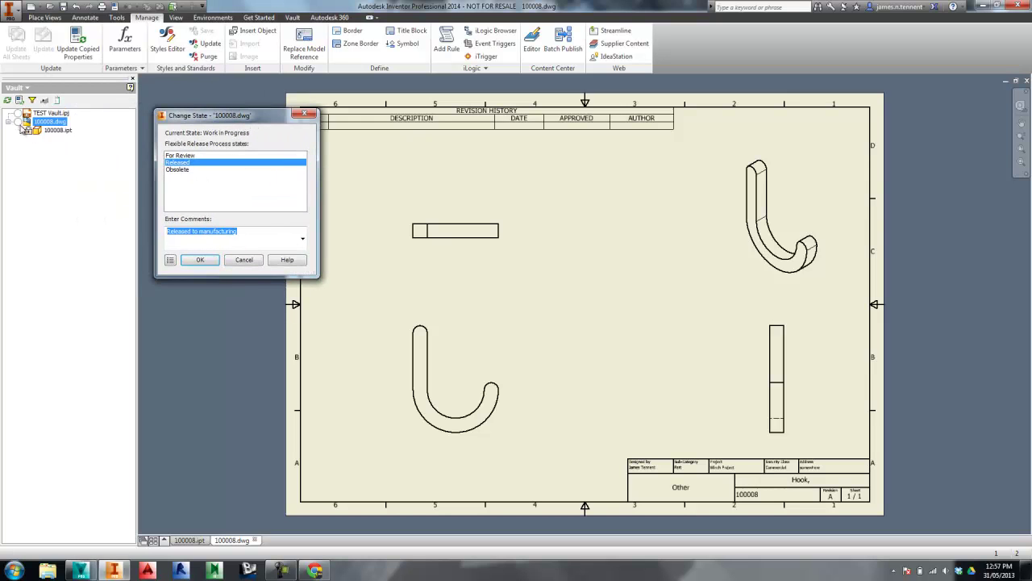
click(243, 259)
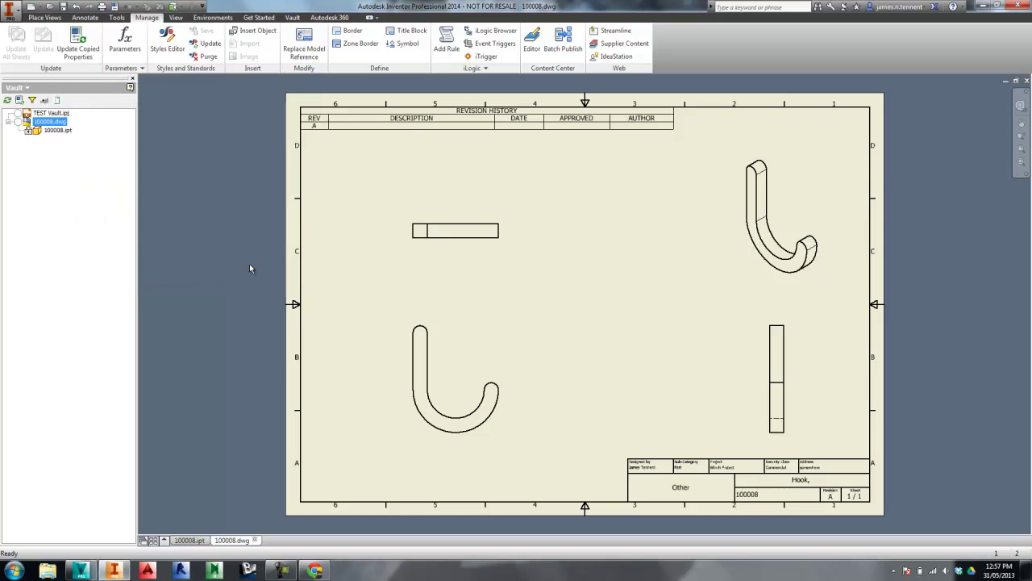
click(306, 126)
key(Escape)
Switch to Autodesk Vault Professional and open the Flexible Release Process lifecycle definition for editing from the vault settings
key(alt+Tab)
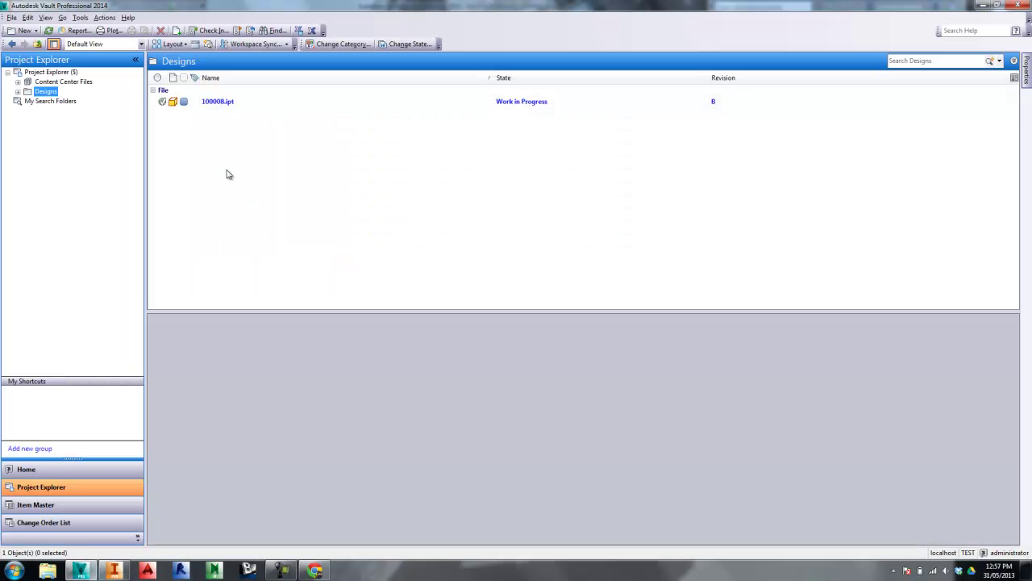
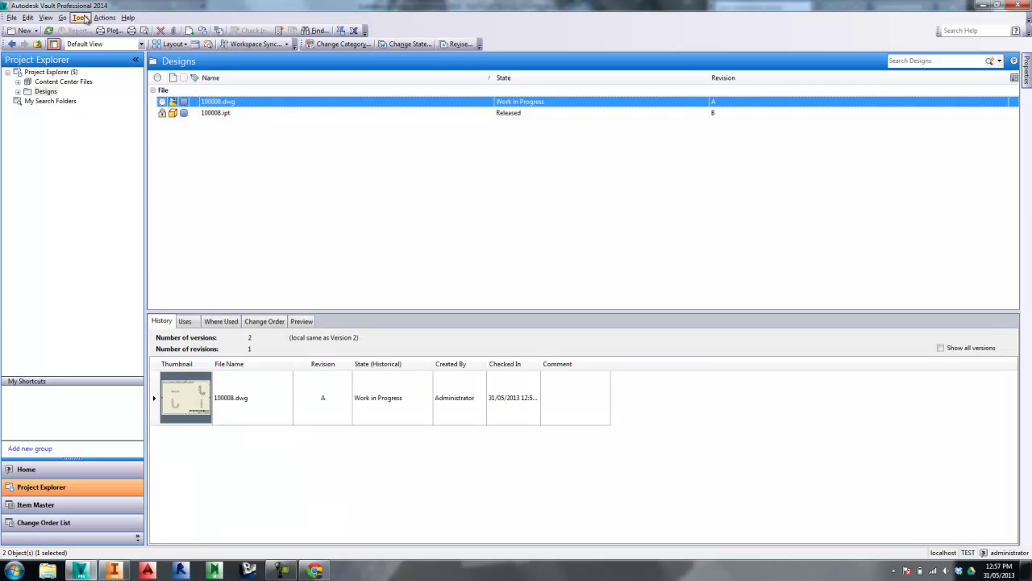
click(80, 17)
mouse_move(146, 96)
click(230, 97)
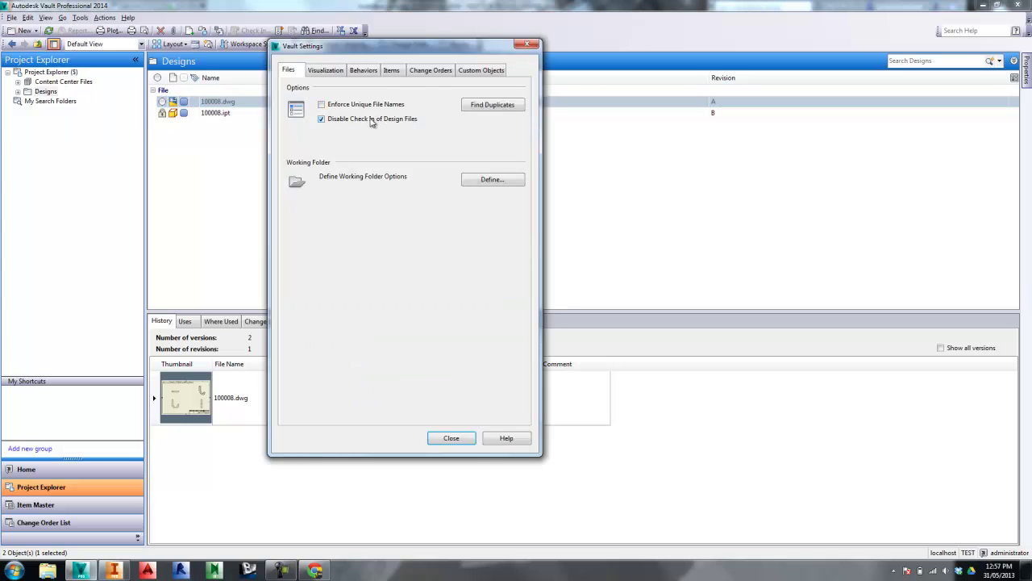
click(363, 70)
click(496, 103)
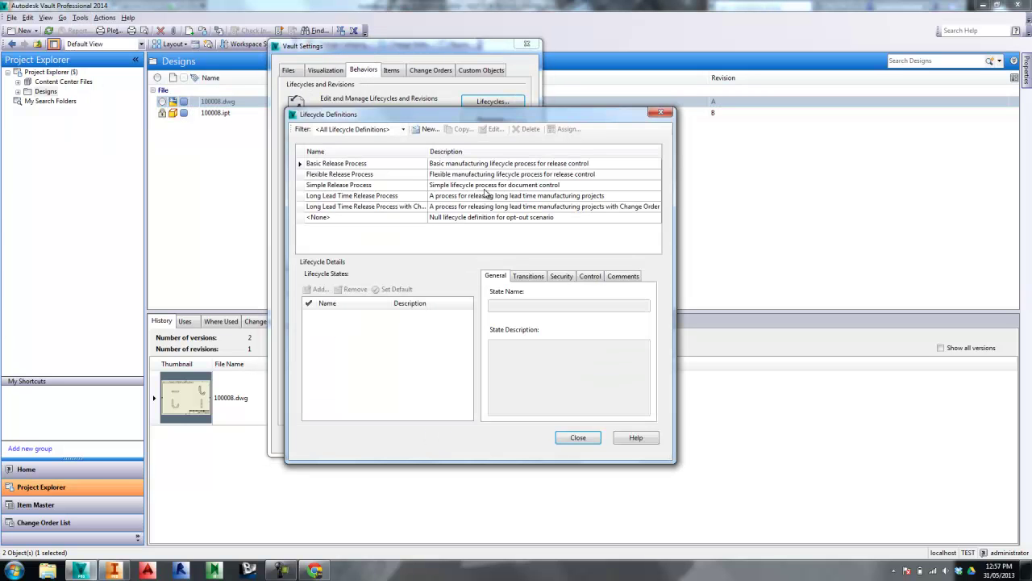
click(317, 175)
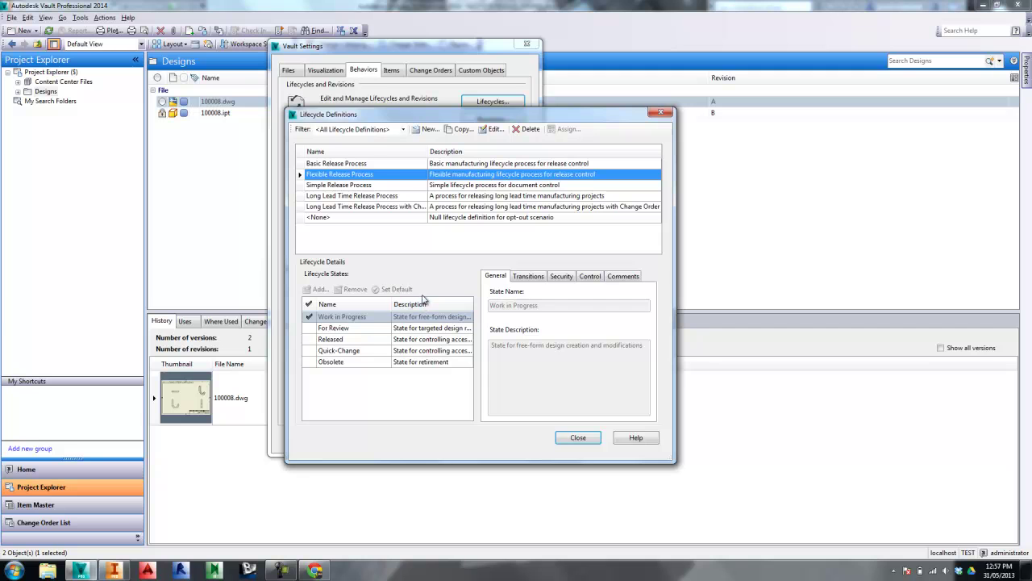
click(494, 130)
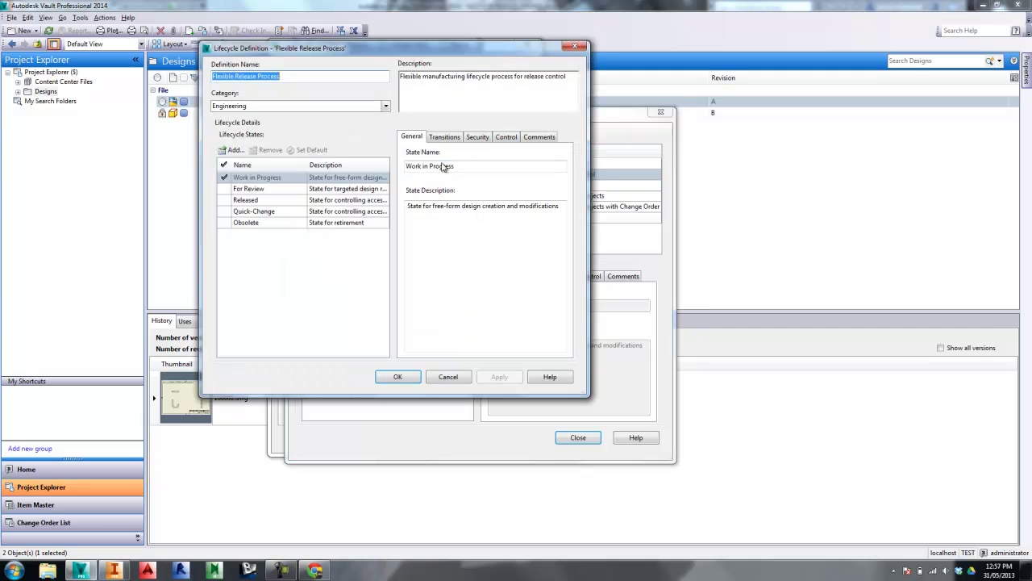
Review the actions of the Work in Progress to Released transition, including the Job Server property synchronization options, without changing them
click(260, 179)
click(446, 137)
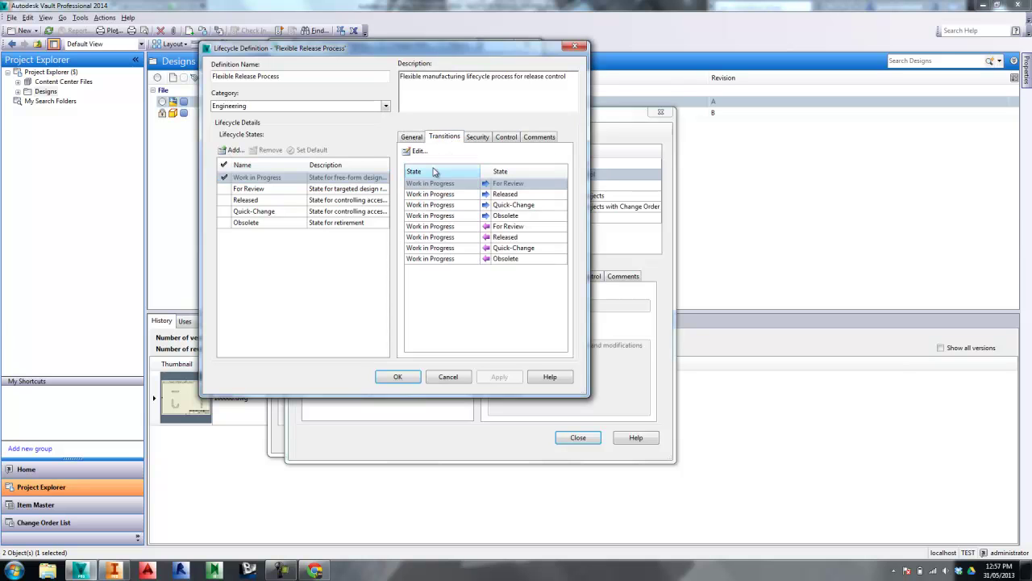
click(467, 195)
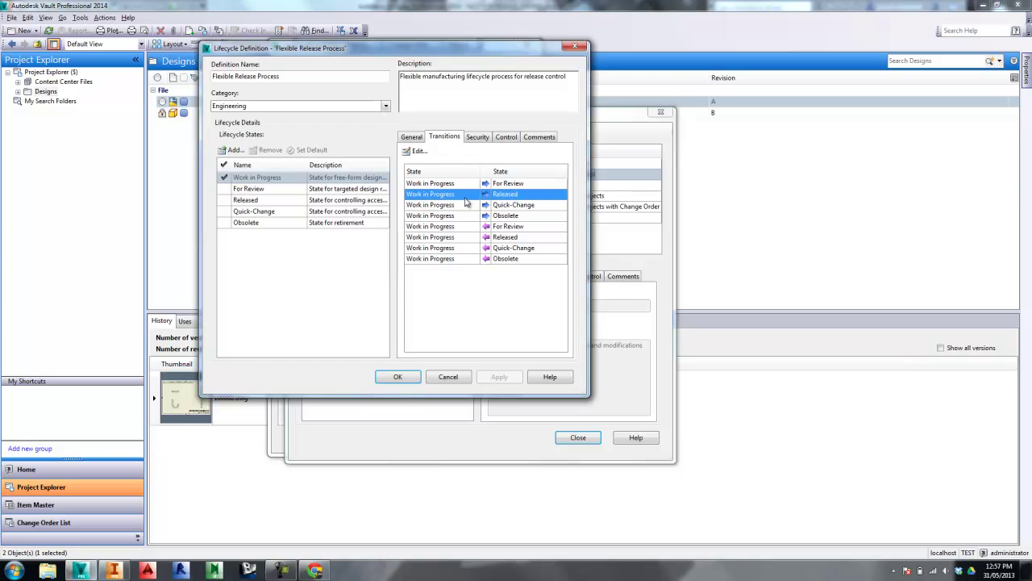
click(416, 151)
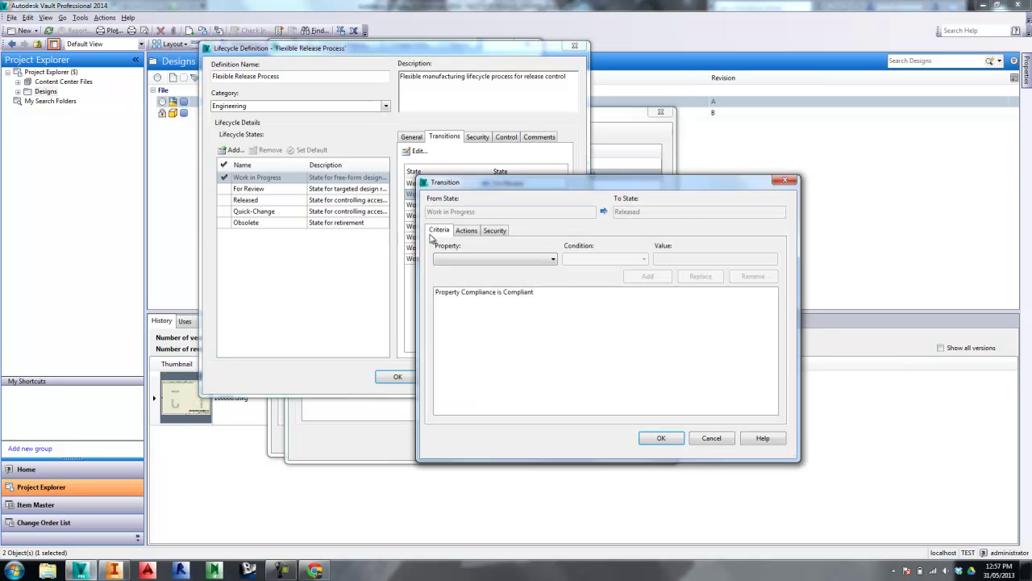
drag(544, 186, 526, 163)
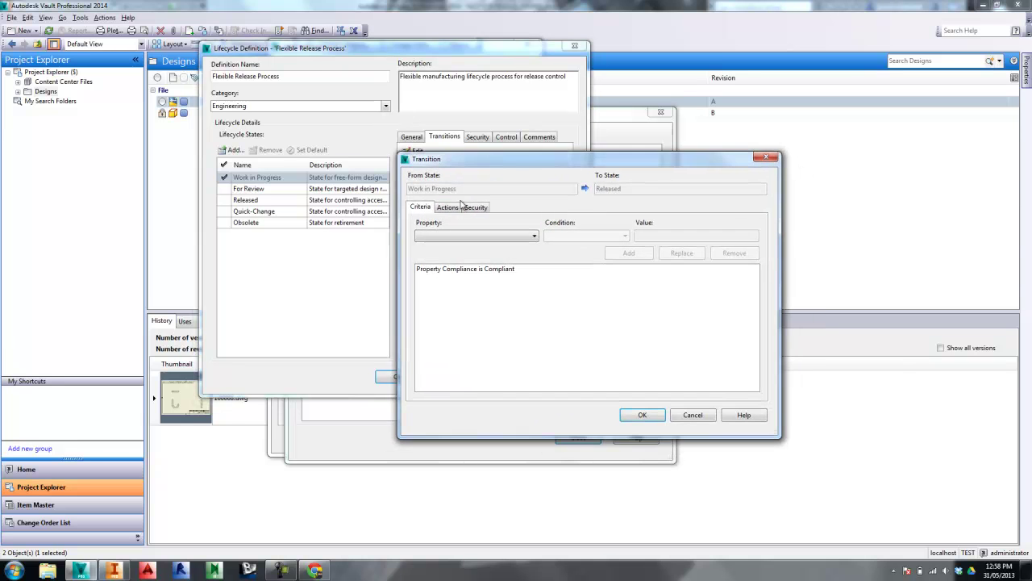
click(460, 209)
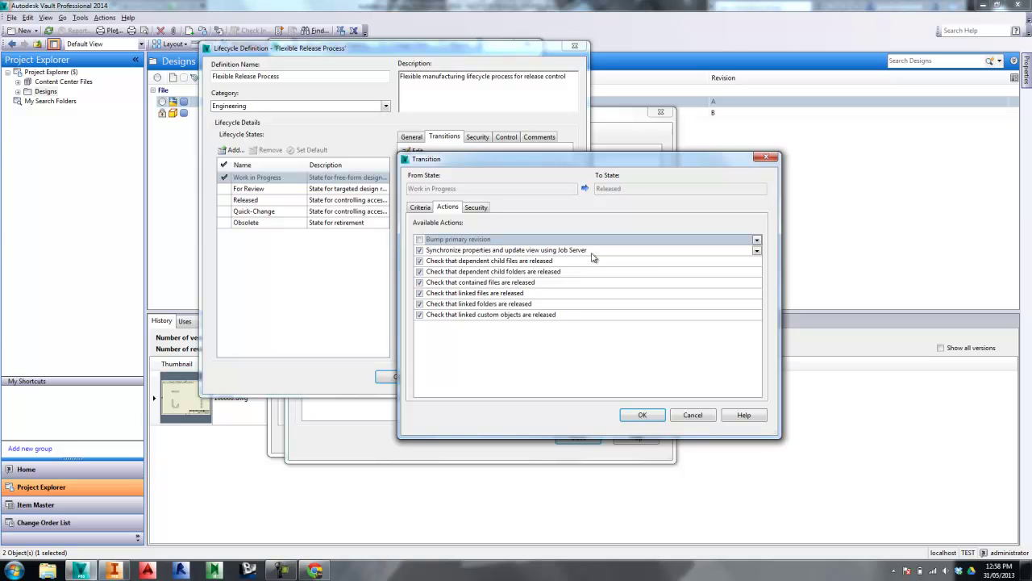
click(481, 251)
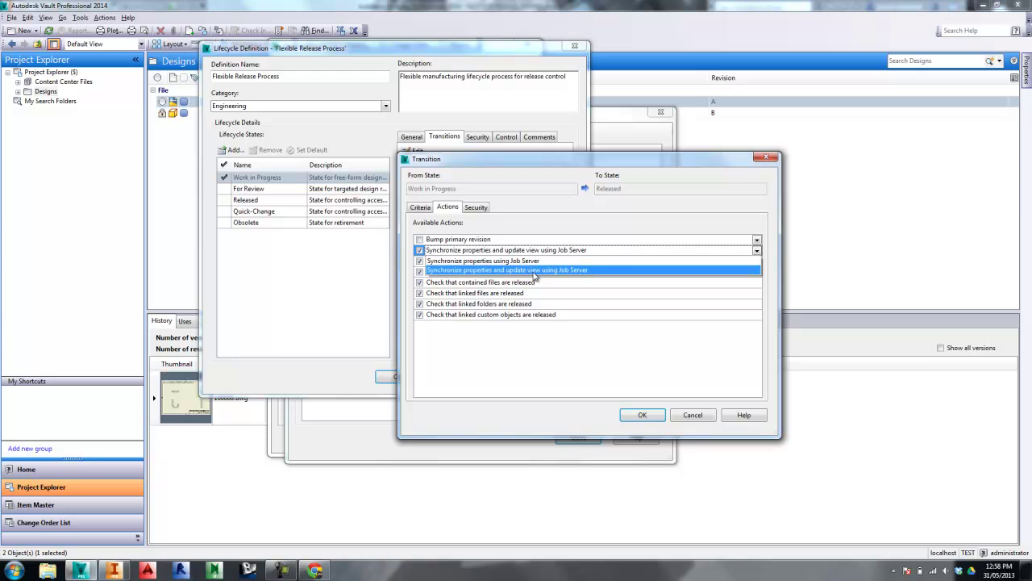
click(599, 271)
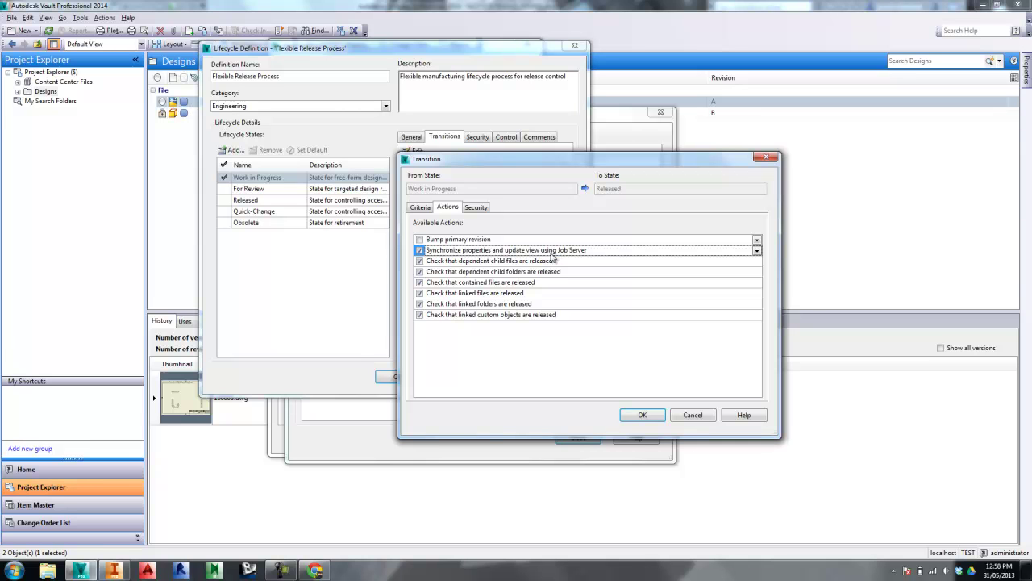
click(692, 415)
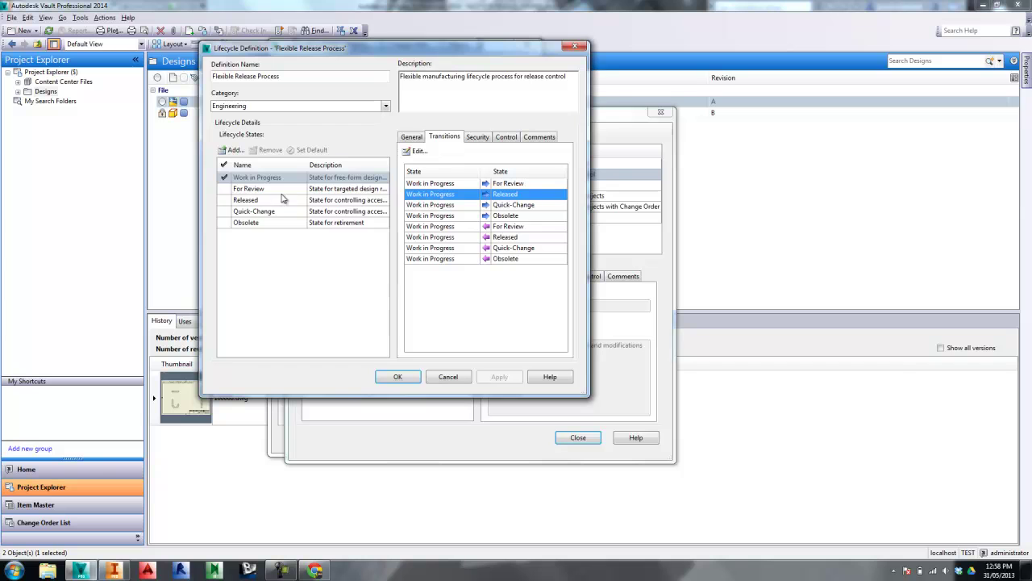
Review the Released state's security permissions for Everyone and the individual user account, and close the lifecycle and vault settings
click(257, 202)
click(477, 137)
click(443, 197)
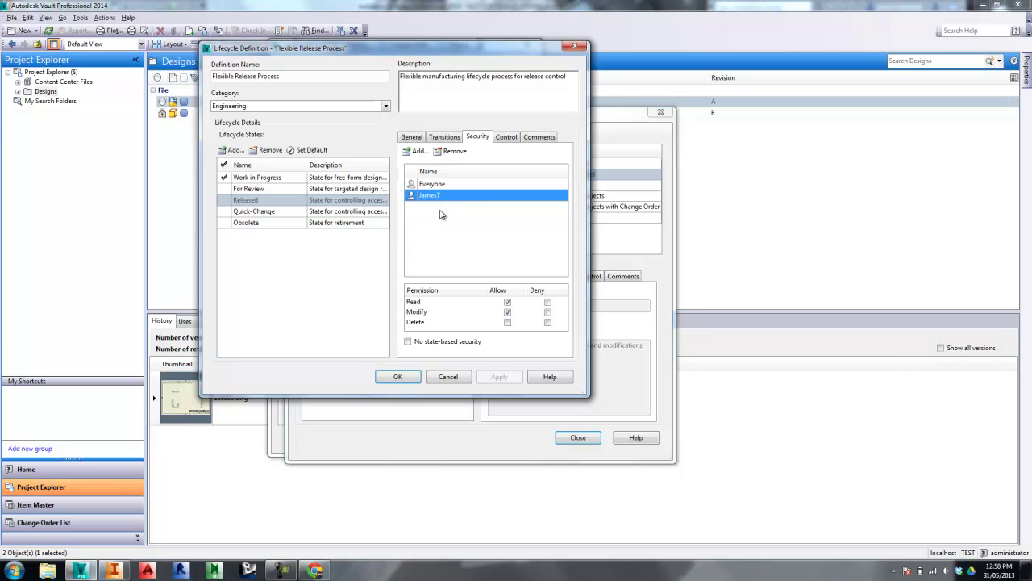
click(440, 185)
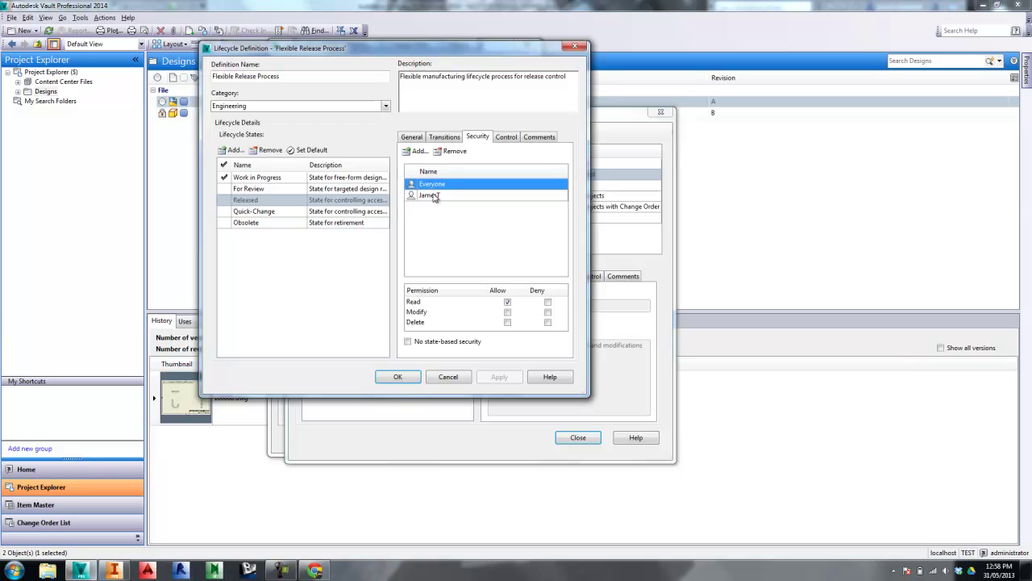
click(547, 312)
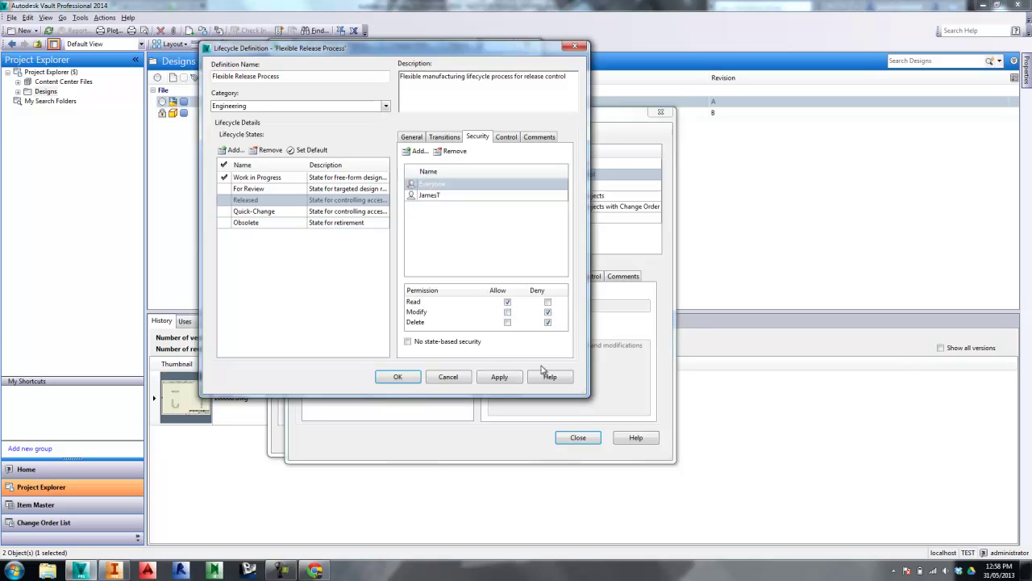
click(548, 313)
click(433, 200)
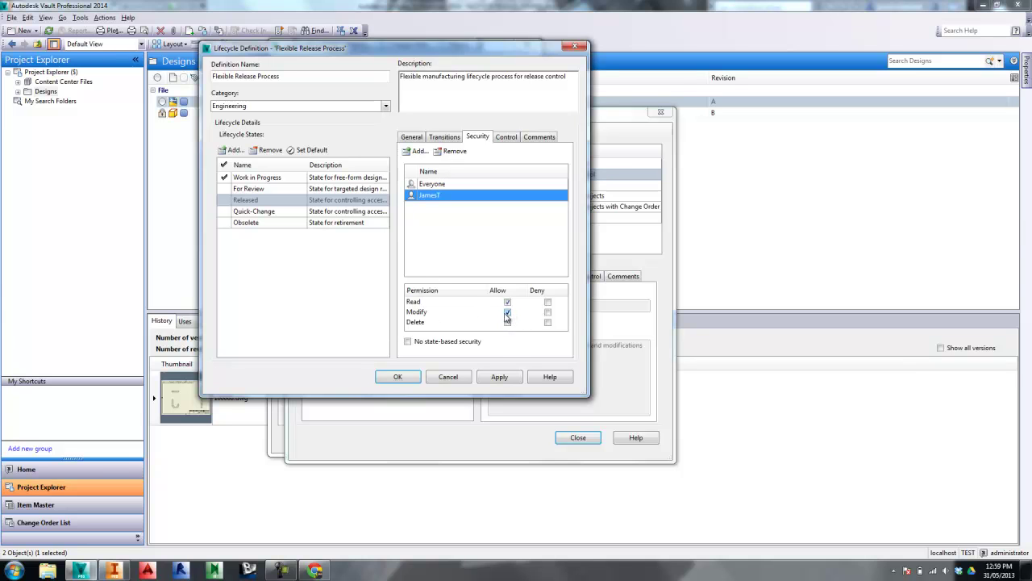
click(436, 186)
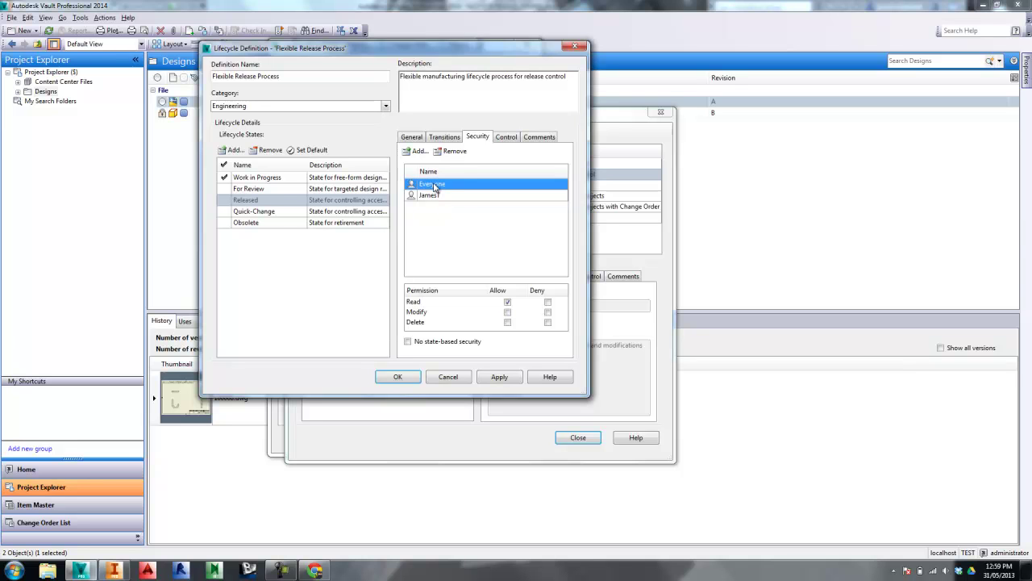
click(429, 197)
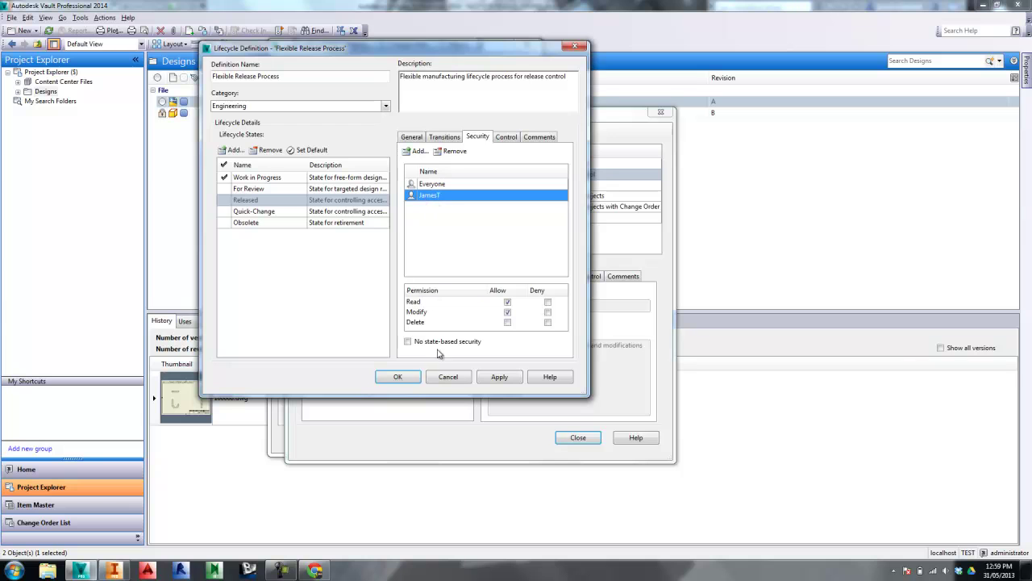
click(400, 377)
click(595, 439)
click(452, 438)
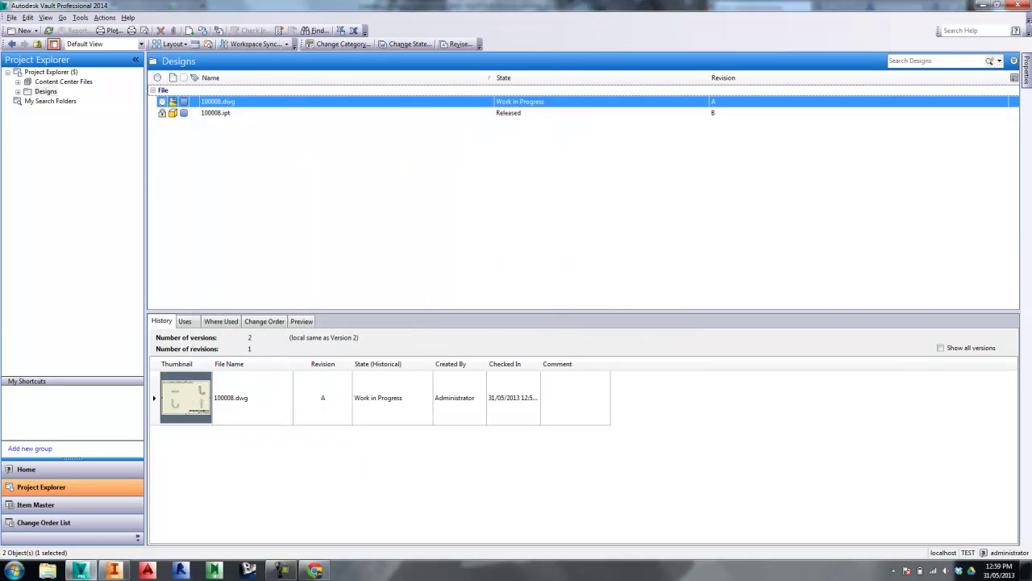
Open the Job Processor and accept its existing login settings for the localhost server
click(893, 570)
double_click(875, 514)
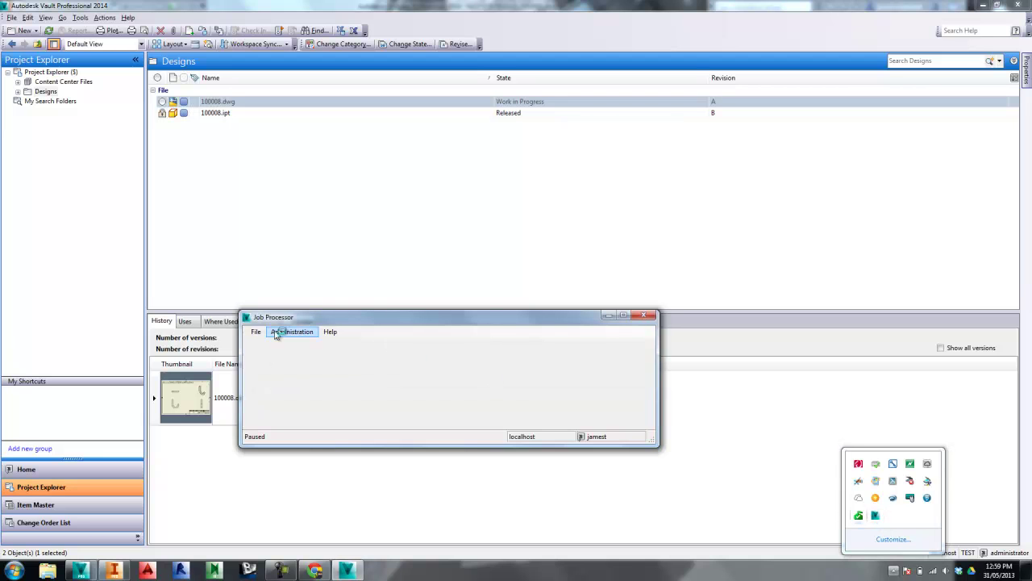
click(256, 332)
click(271, 360)
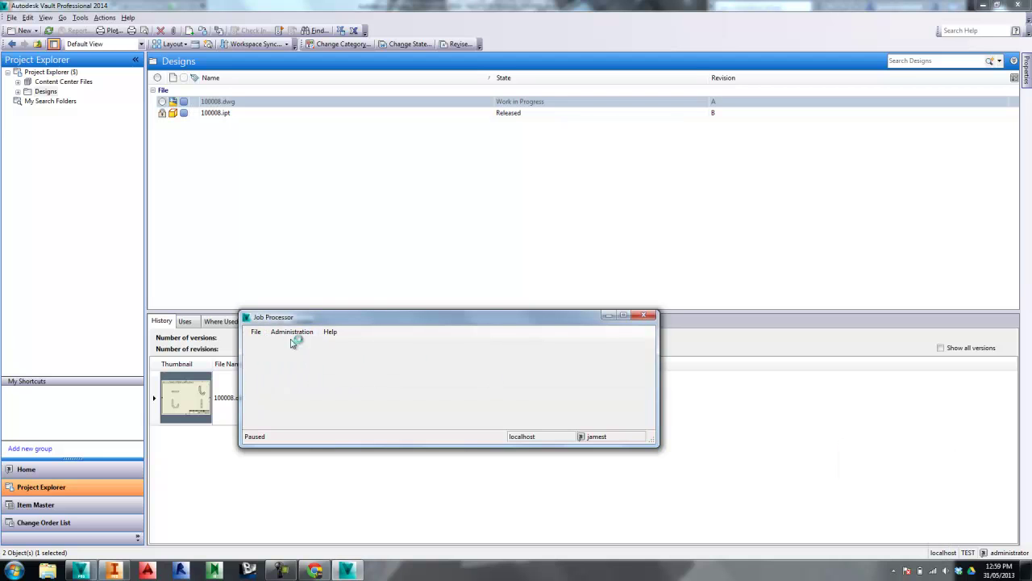
click(292, 332)
click(297, 353)
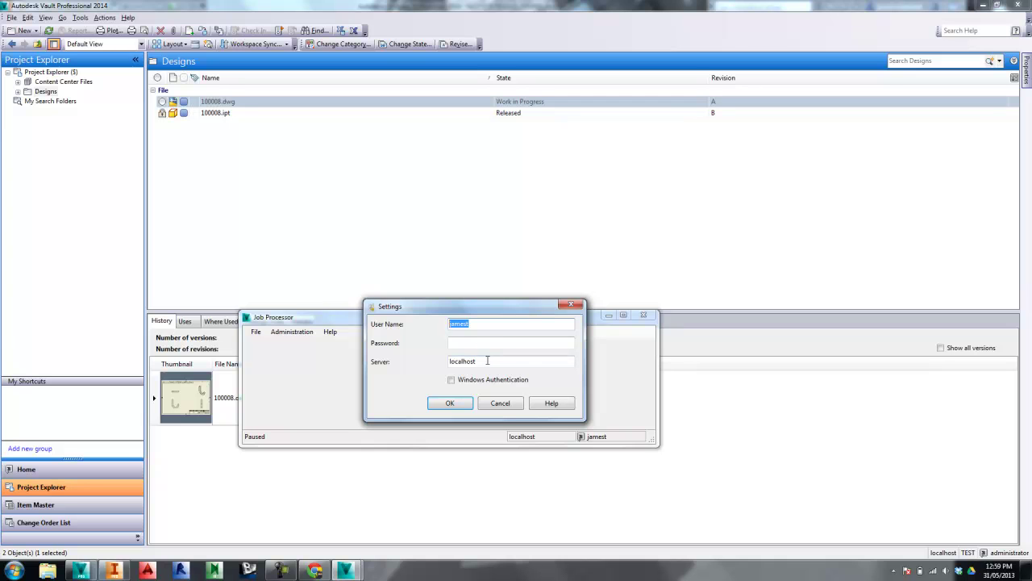
click(454, 404)
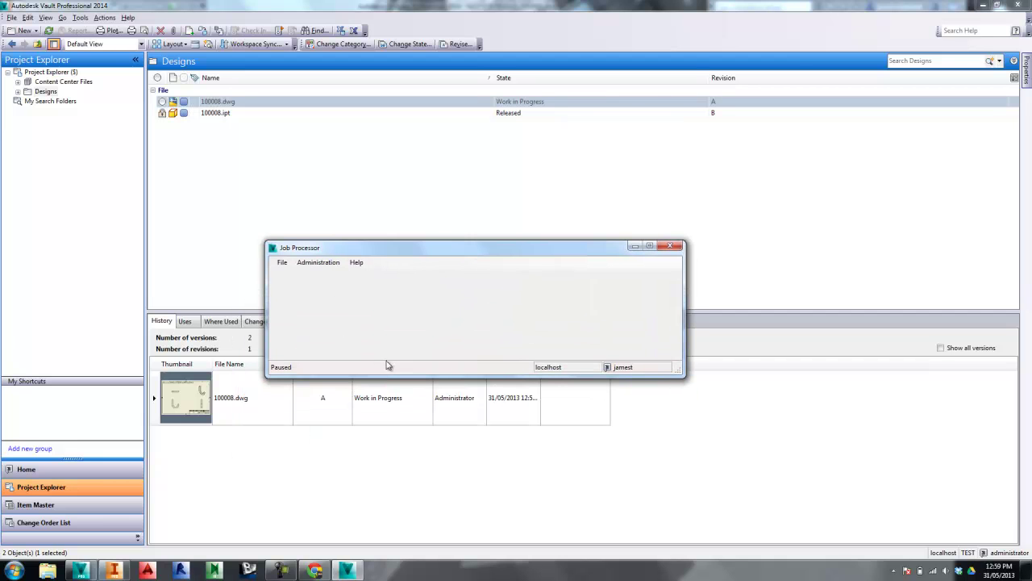
Resume the paused Job Processor, minimize its window and switch back to Autodesk Inventor
click(282, 262)
click(300, 285)
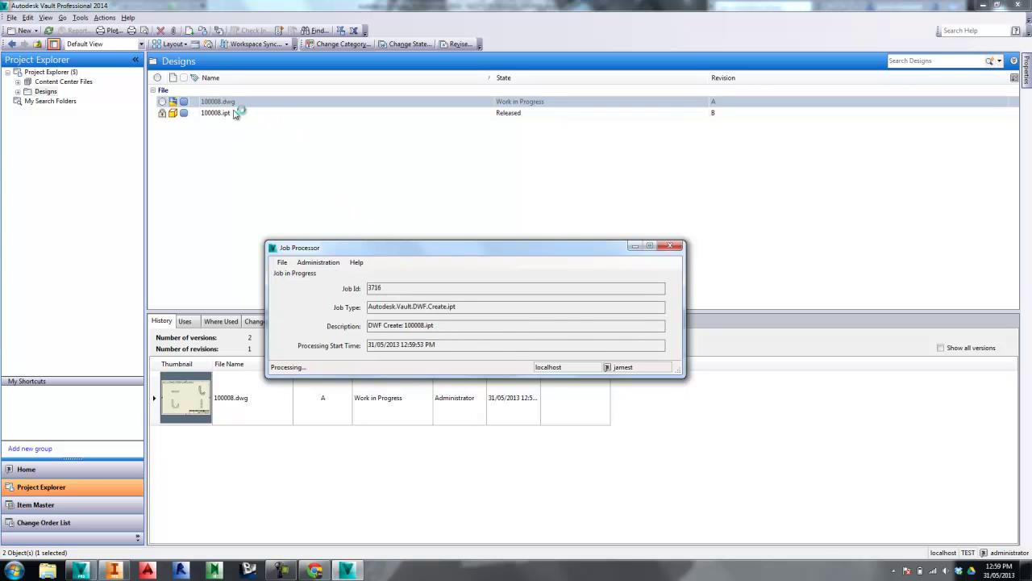
click(636, 246)
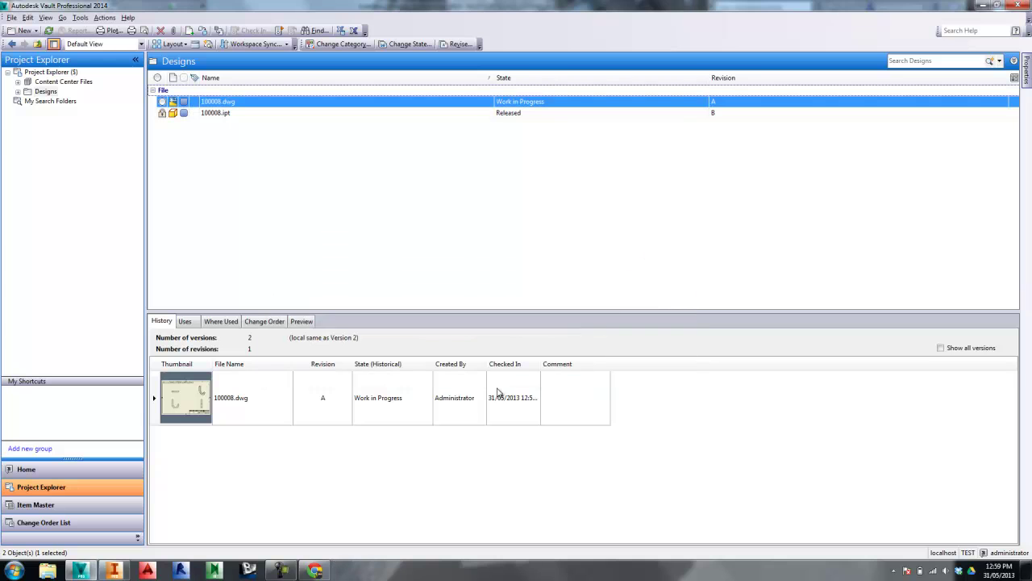
click(129, 570)
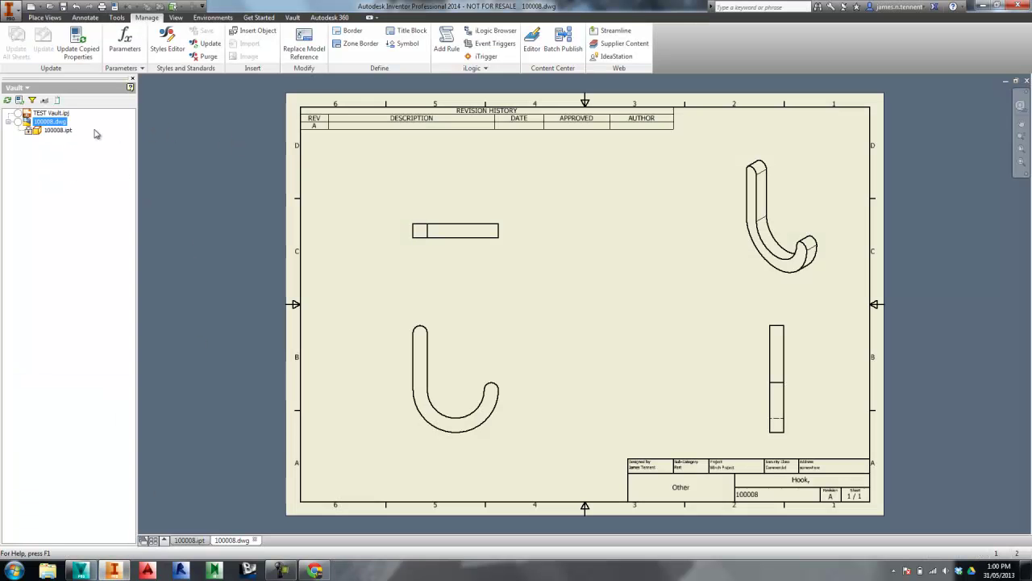
Change the state of 100008.dwg to Released with the comment "First Release, sent to client"
right_click(45, 122)
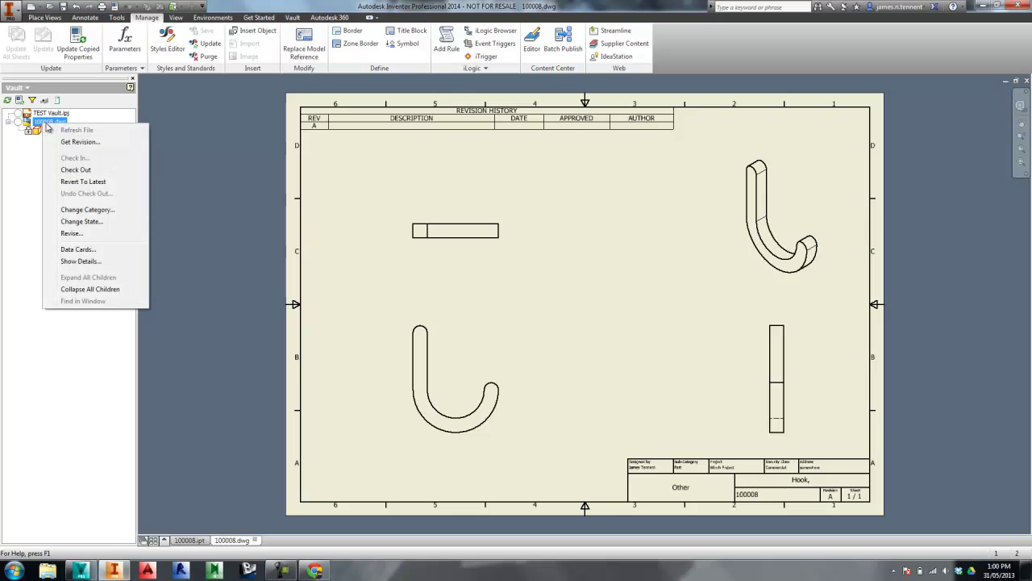
click(87, 222)
click(192, 163)
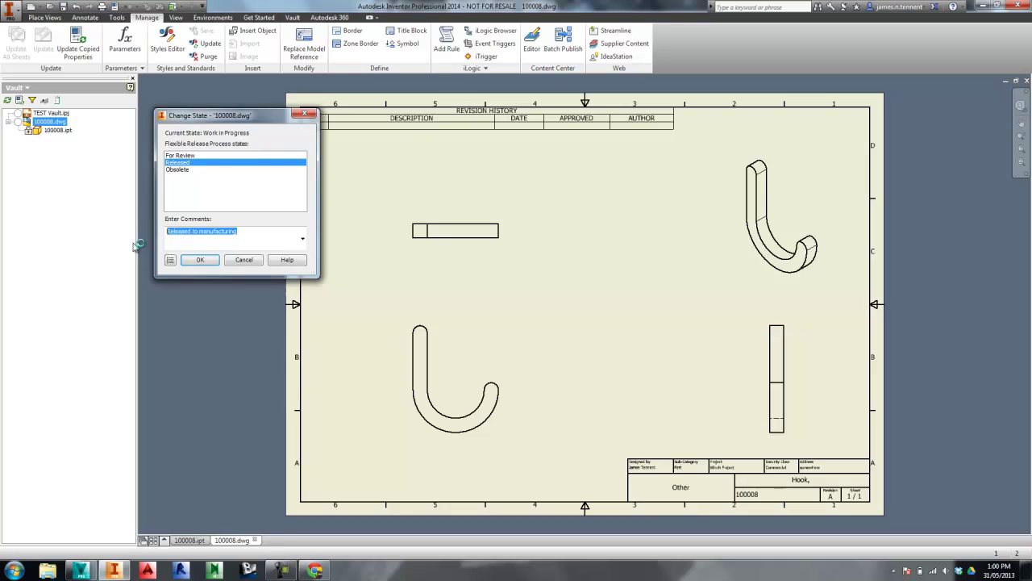
text(Fi)
key(BackSpace)
text(t to)
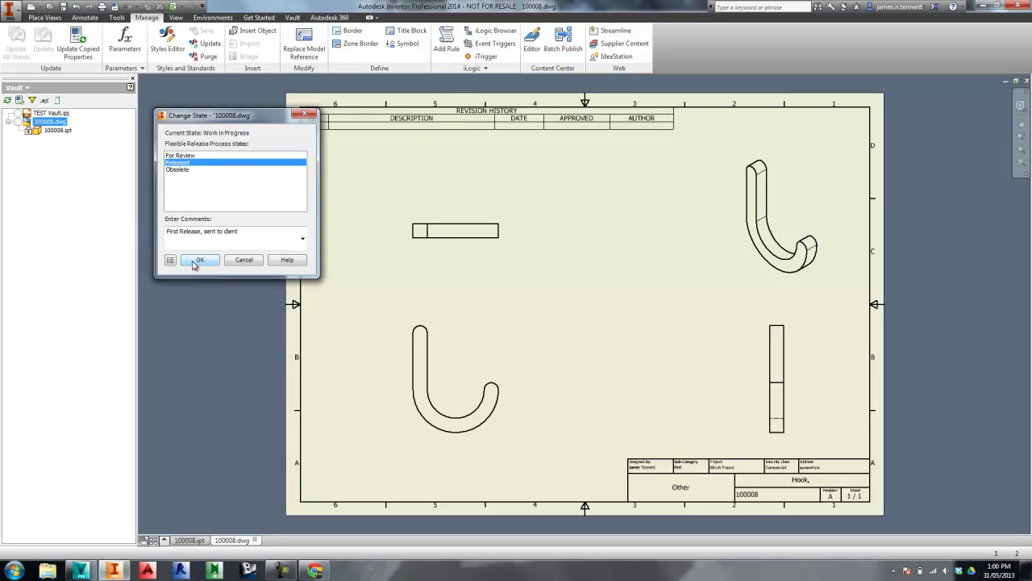
key(ctrl+a)
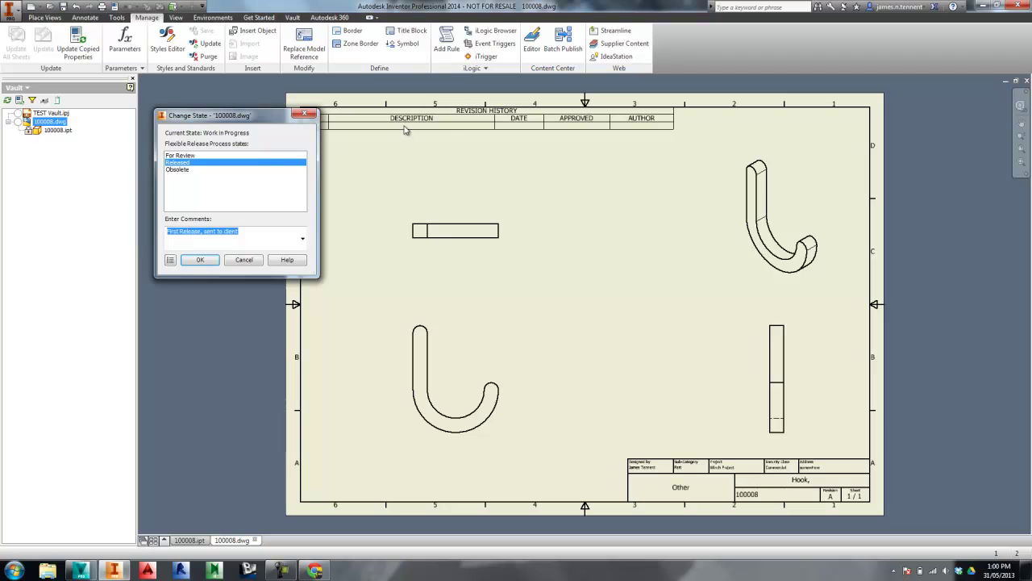
click(211, 260)
mouse_move(19, 126)
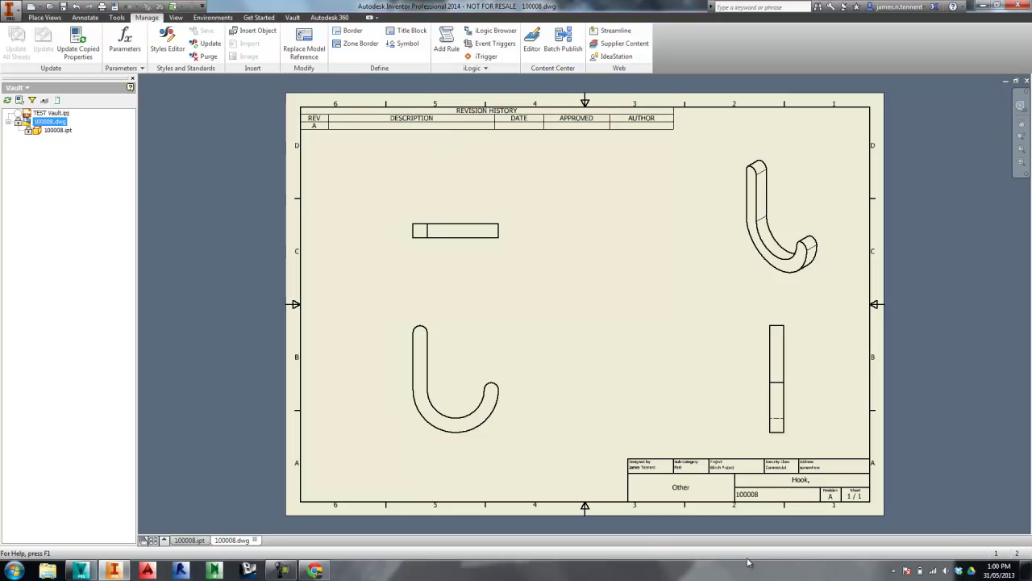
Open the Job Processor, pause and resume it to process the queued job, and minimize its window
click(897, 571)
click(875, 515)
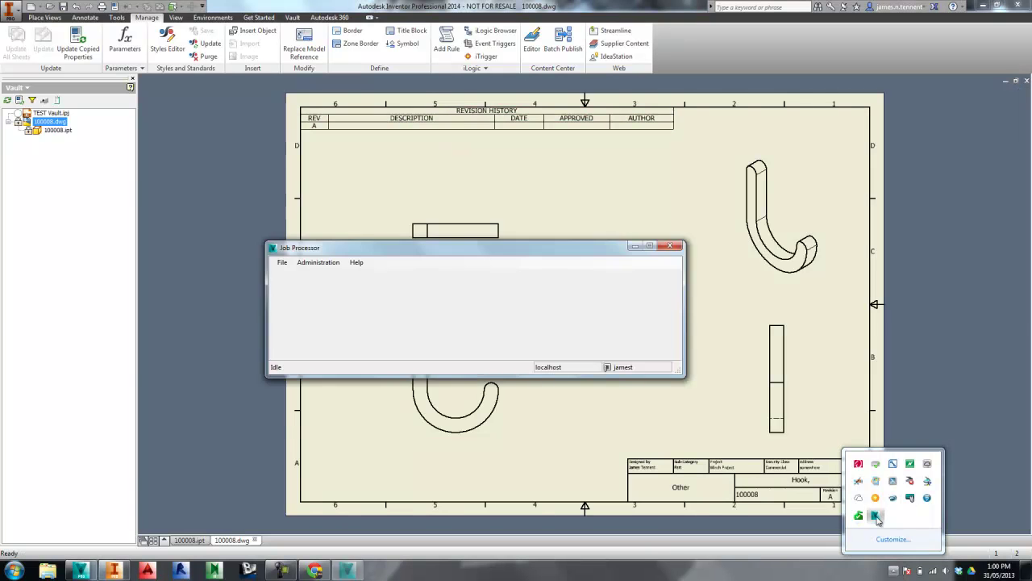
click(317, 263)
drag(405, 253, 376, 287)
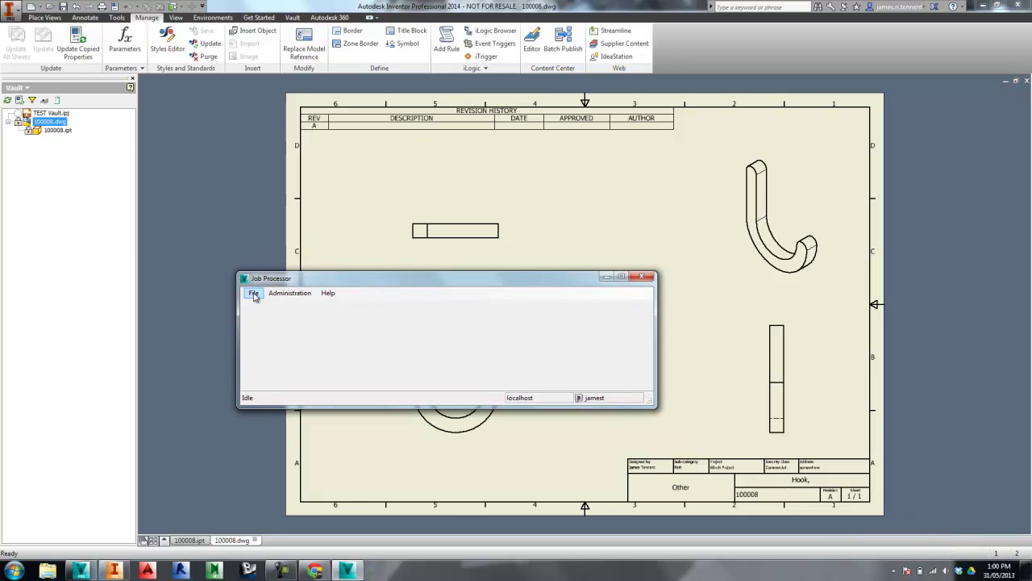
click(254, 294)
click(271, 304)
click(254, 293)
click(266, 315)
drag(482, 282, 517, 295)
click(640, 289)
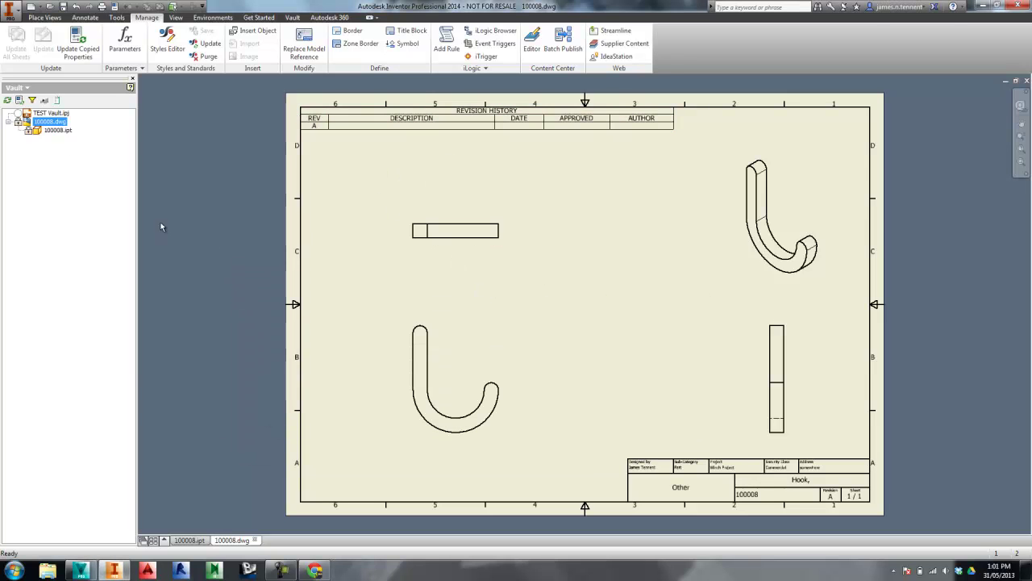
Refresh the vault status and get the latest revision of 100008.dwg into the open drawing
click(6, 100)
right_click(45, 122)
click(71, 143)
key(Return)
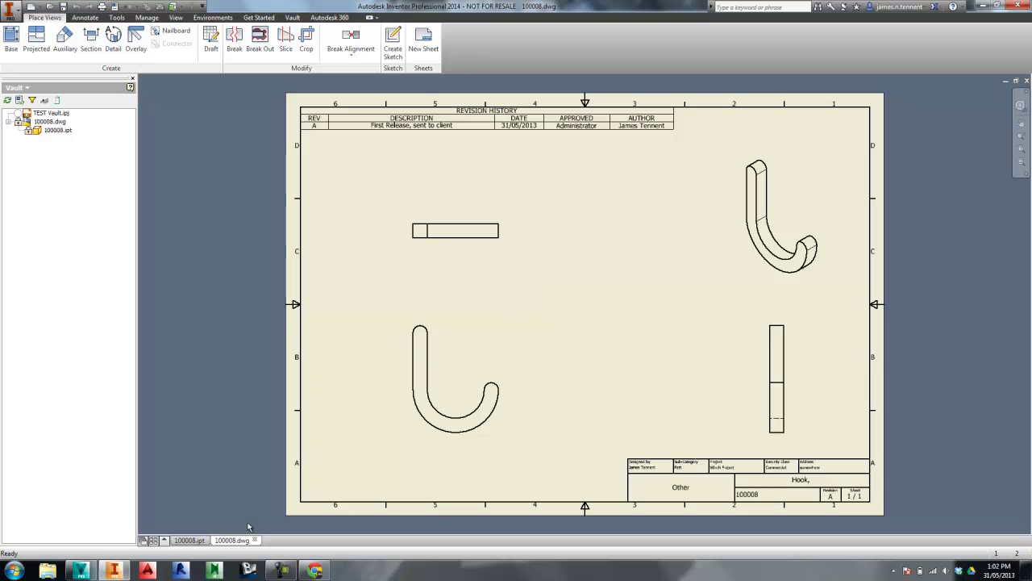
Switch to Vault Professional, refresh the Designs folder, examine the revision table in the preview of 100008.dwg, and return to Inventor
click(80, 571)
click(49, 30)
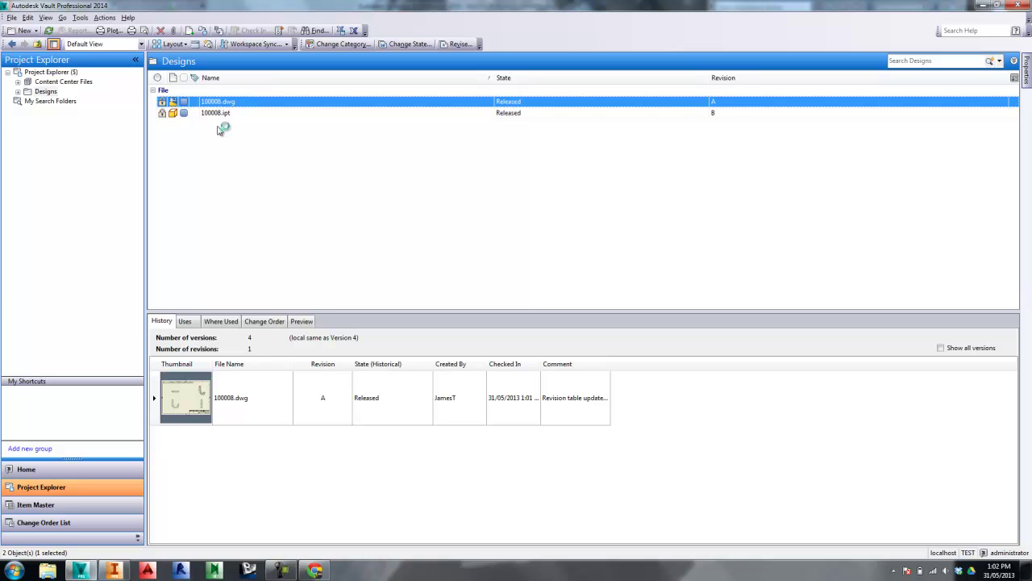
click(296, 323)
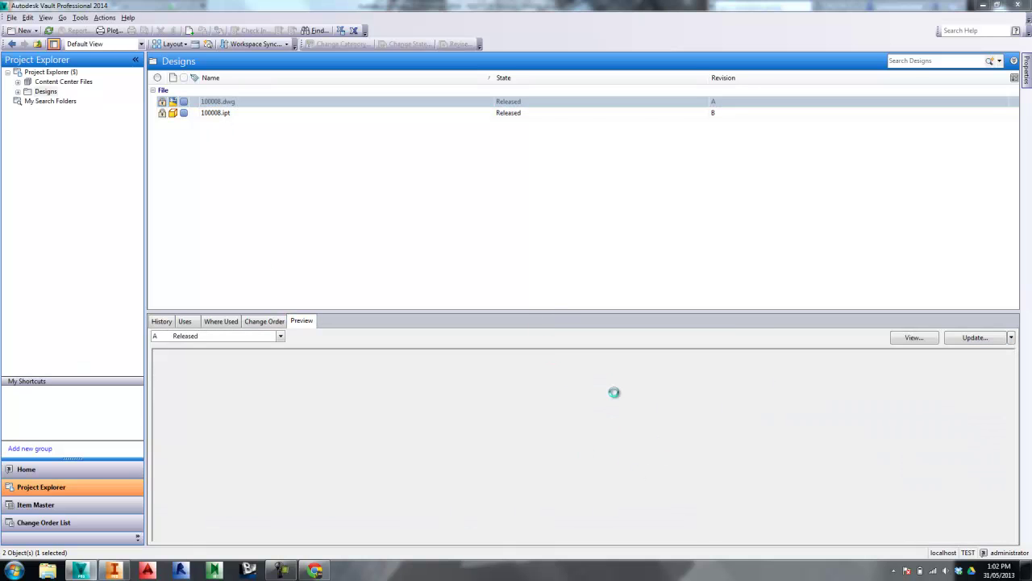
scroll(528, 399, up, 3)
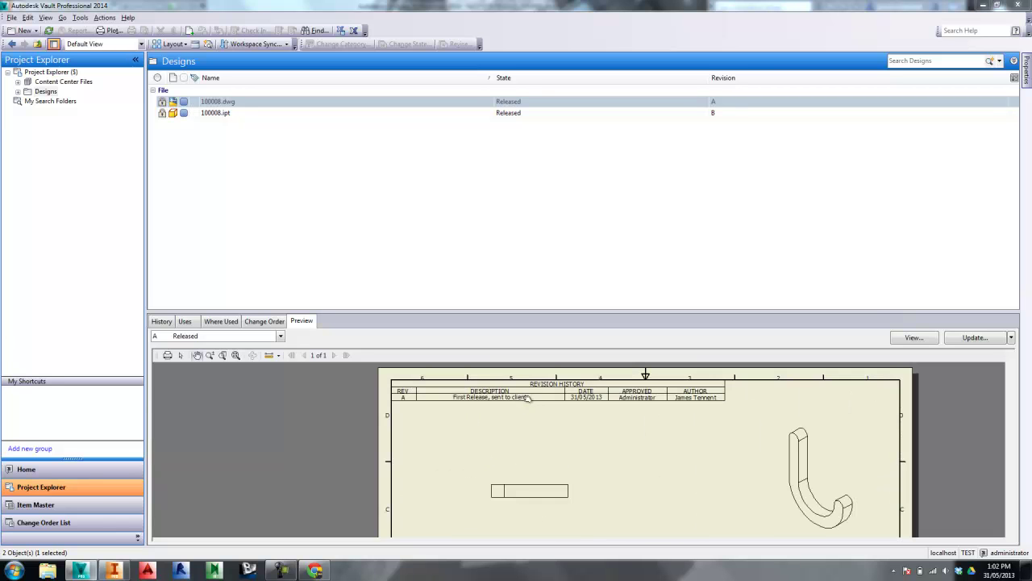
drag(610, 437, 541, 431)
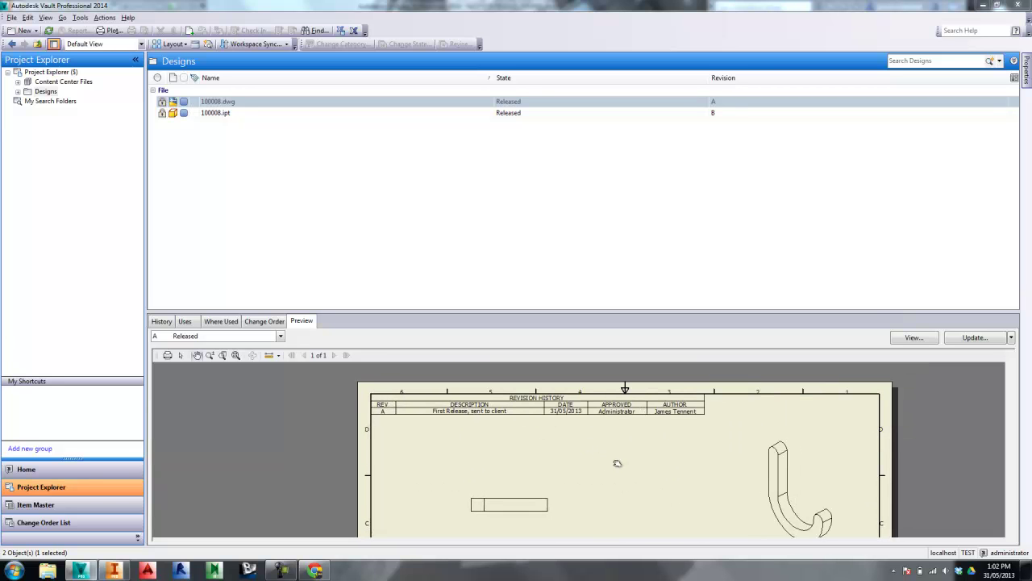
drag(617, 466, 597, 415)
mouse_move(637, 523)
mouse_down()
mouse_move(579, 404)
mouse_move(592, 490)
mouse_move(551, 454)
mouse_move(525, 479)
mouse_move(509, 460)
mouse_up()
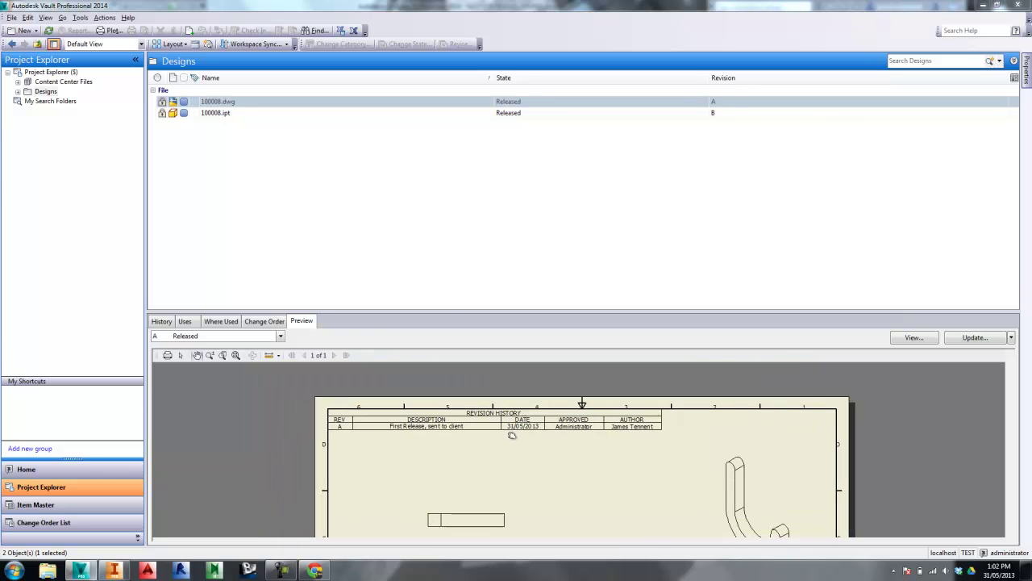
click(162, 321)
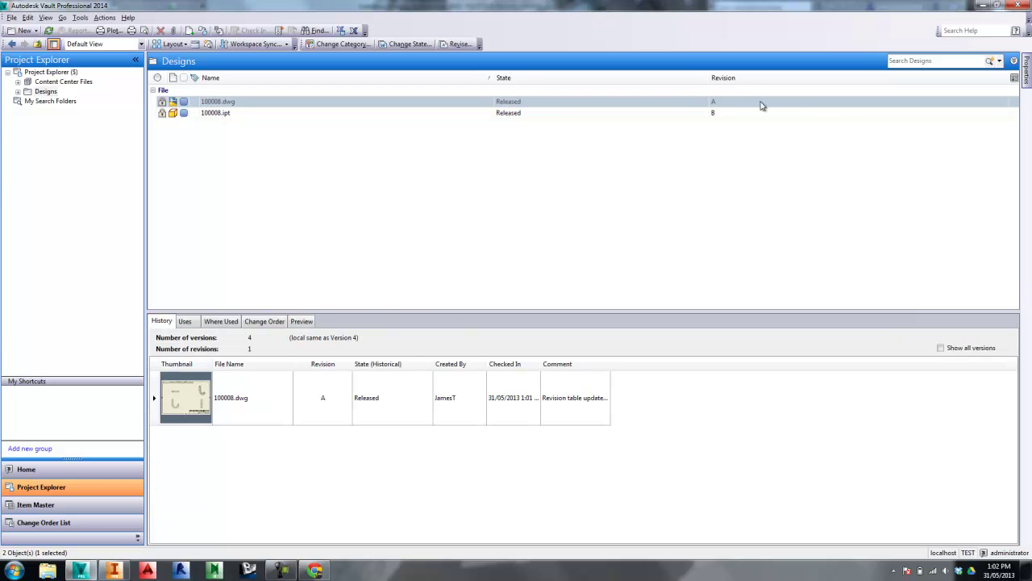
click(983, 5)
Change the state of 100008.dwg from Released back to Work in Progress
right_click(49, 121)
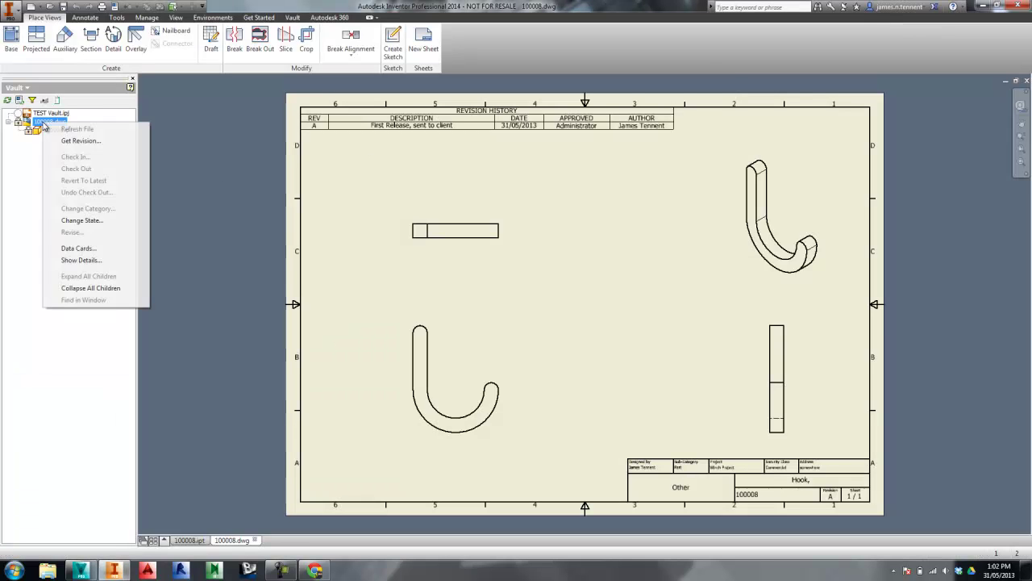
click(135, 219)
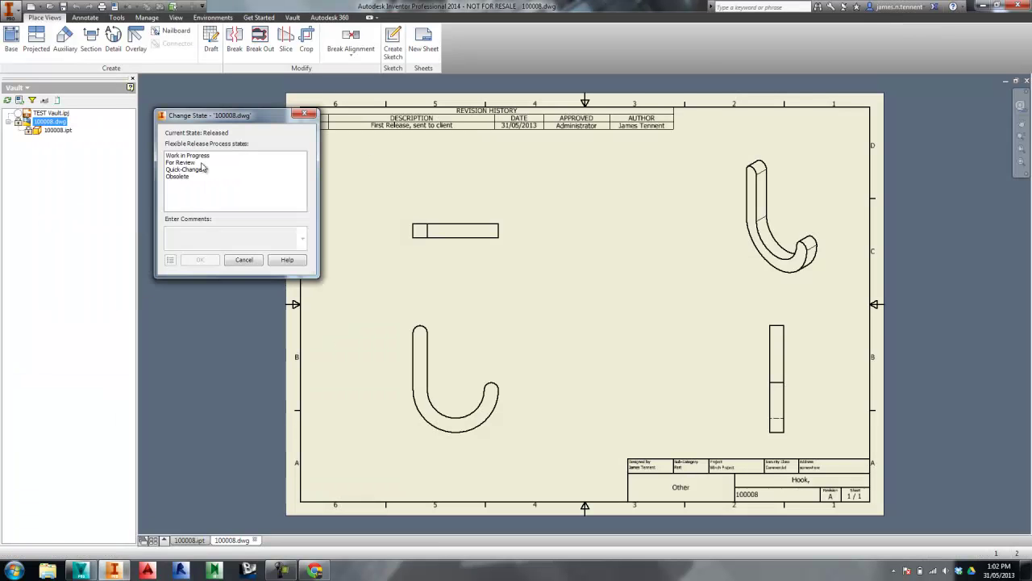
click(190, 155)
click(200, 259)
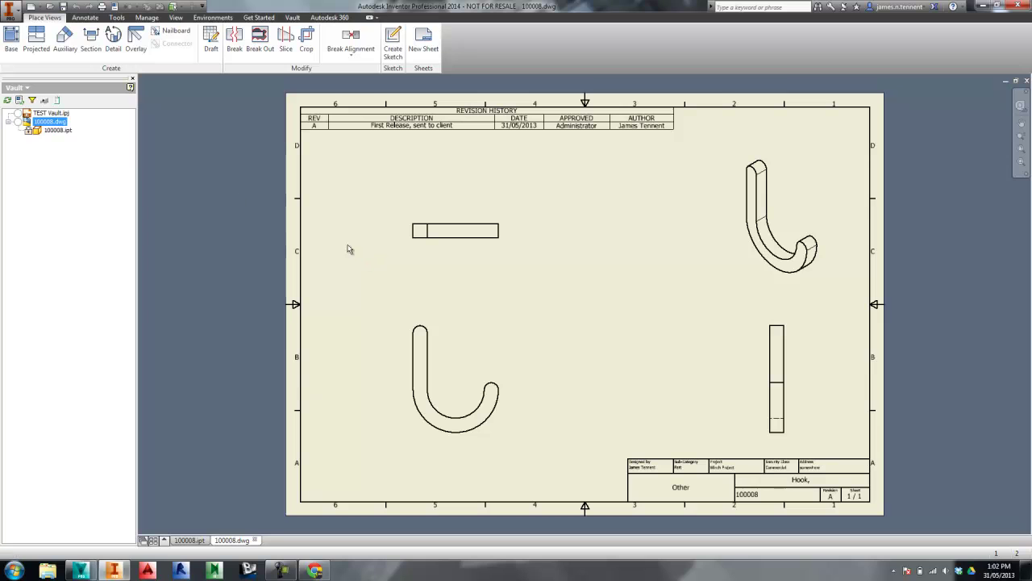
Check out 100008.dwg and update all of its out-of-date properties
right_click(36, 121)
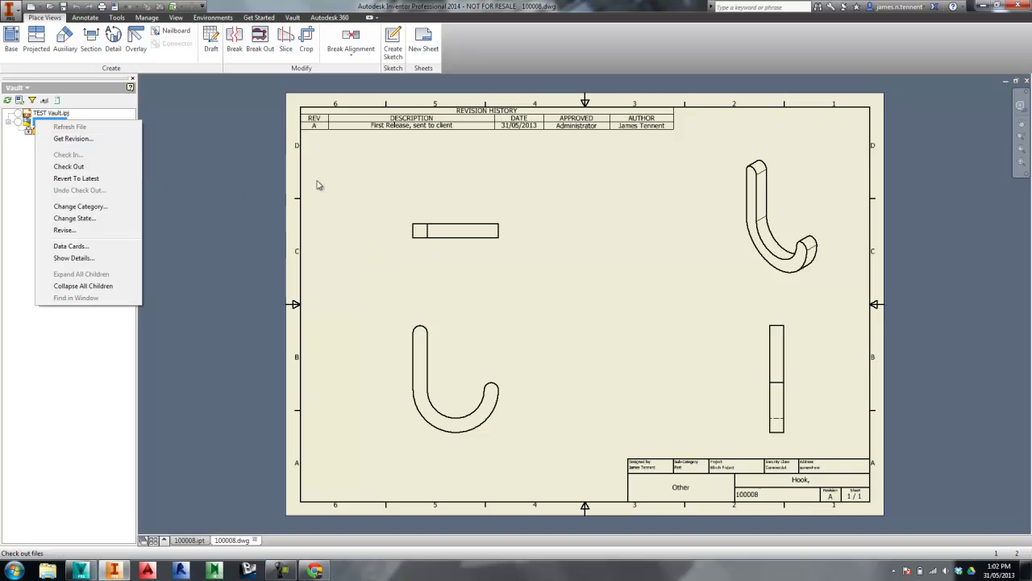
click(71, 166)
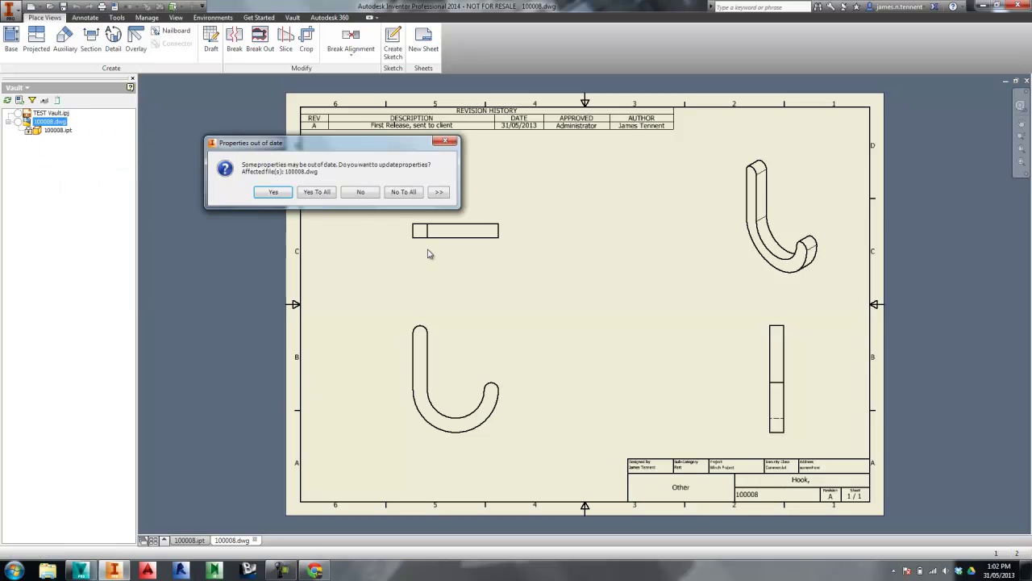
click(316, 192)
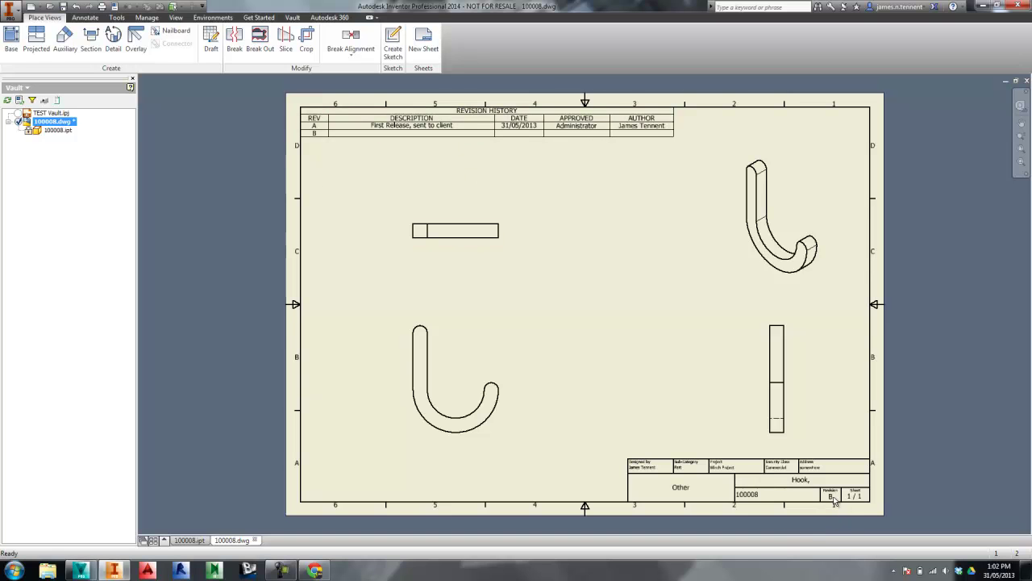
Edit the isometric view of the hook to use the shaded display style
right_click(750, 266)
click(750, 292)
click(462, 267)
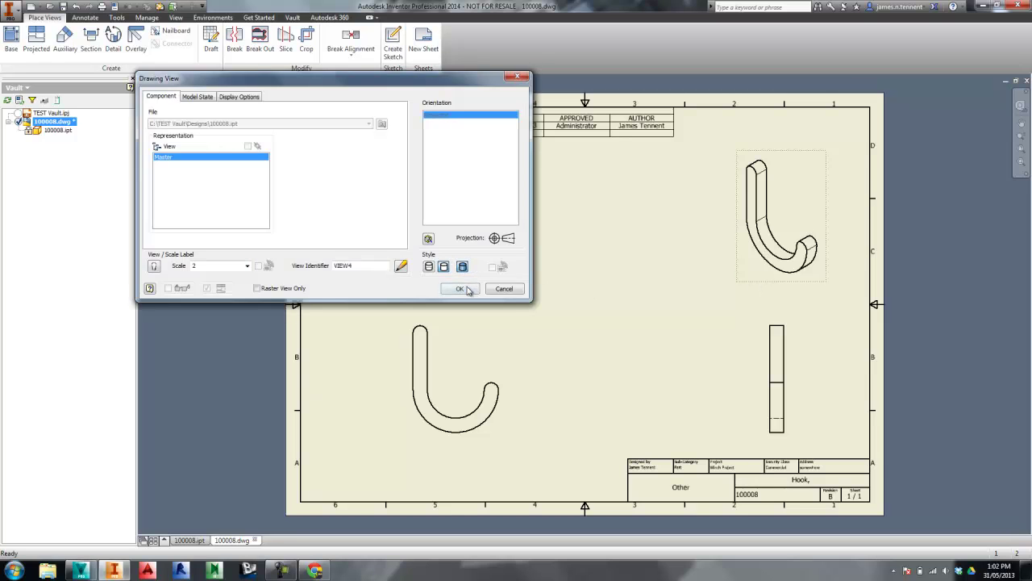
click(461, 288)
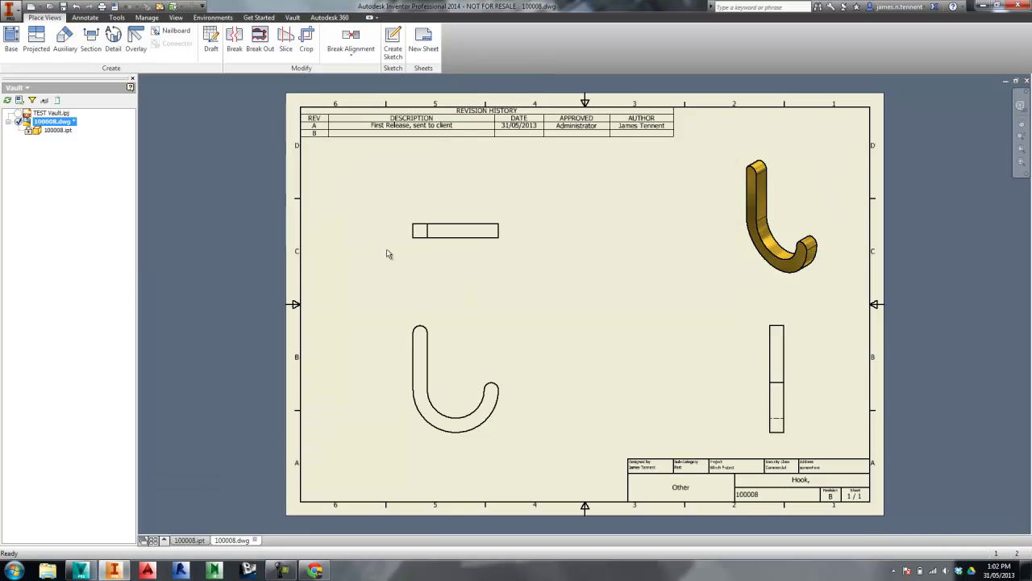
Check 100008.dwg back in to the vault without a version comment
right_click(48, 121)
click(77, 156)
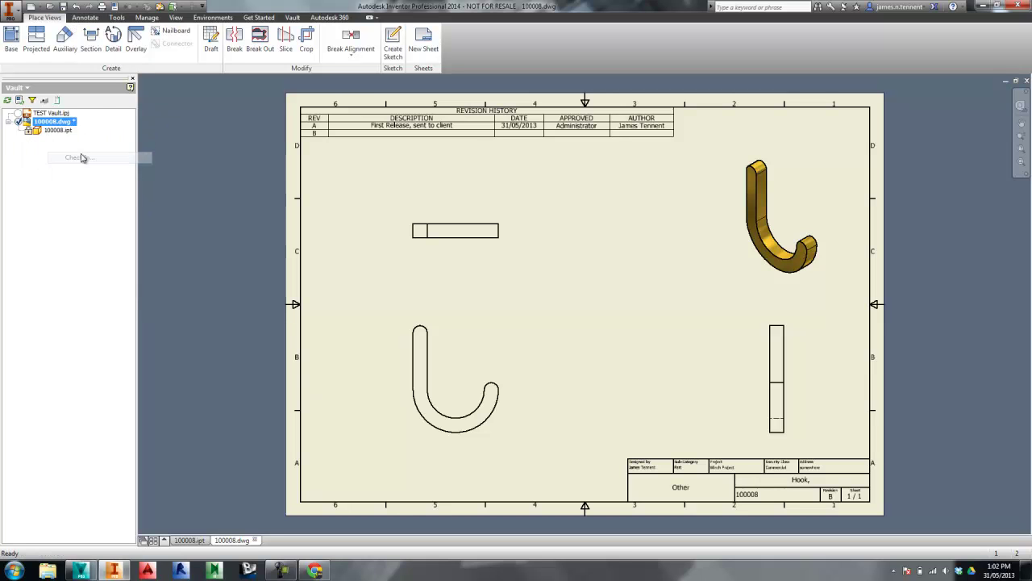
click(371, 192)
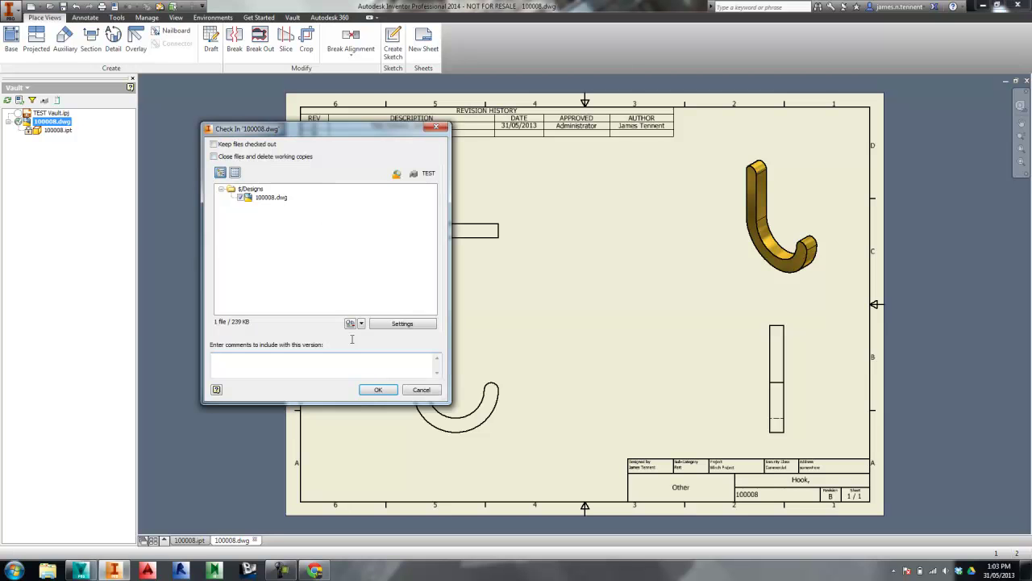
click(378, 390)
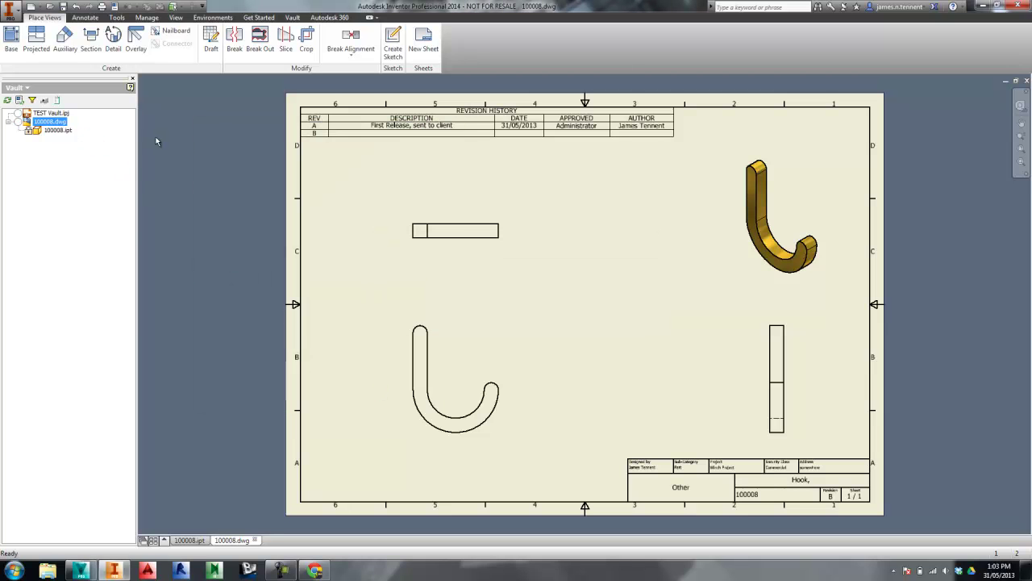
Change the state of 100008.dwg to Released with the comment "added some colour"
right_click(55, 123)
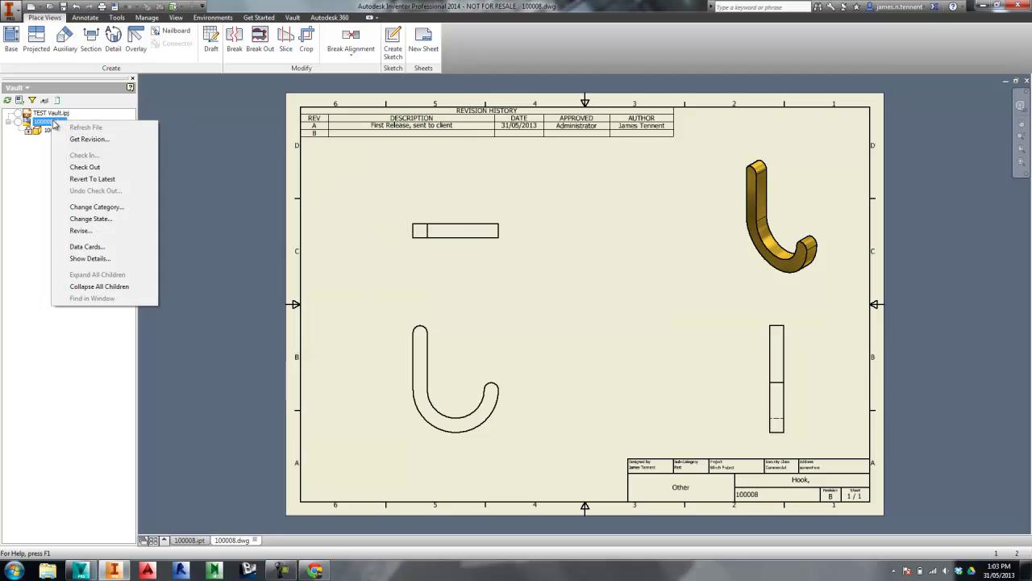
click(92, 219)
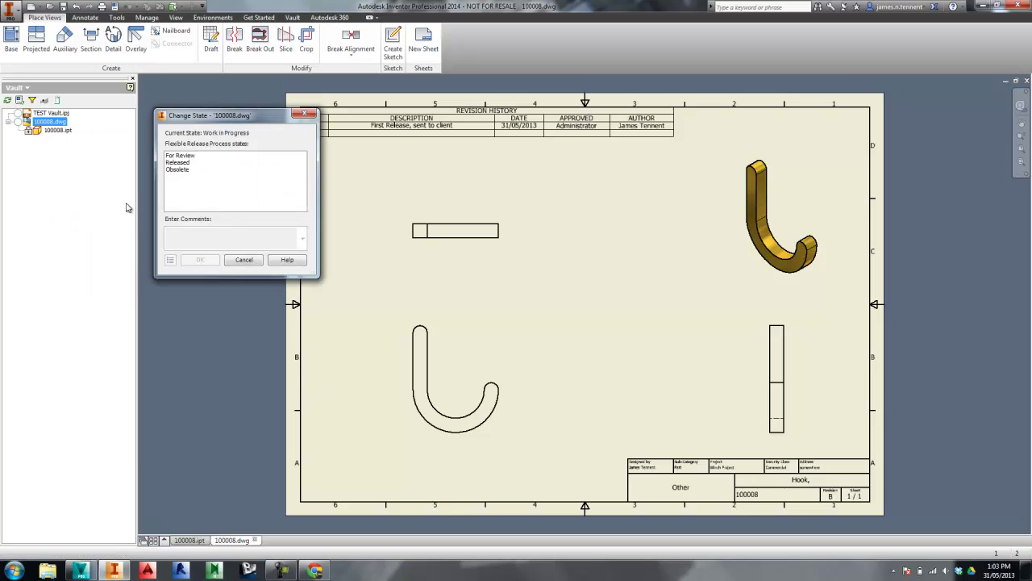
click(181, 162)
drag(238, 231, 140, 232)
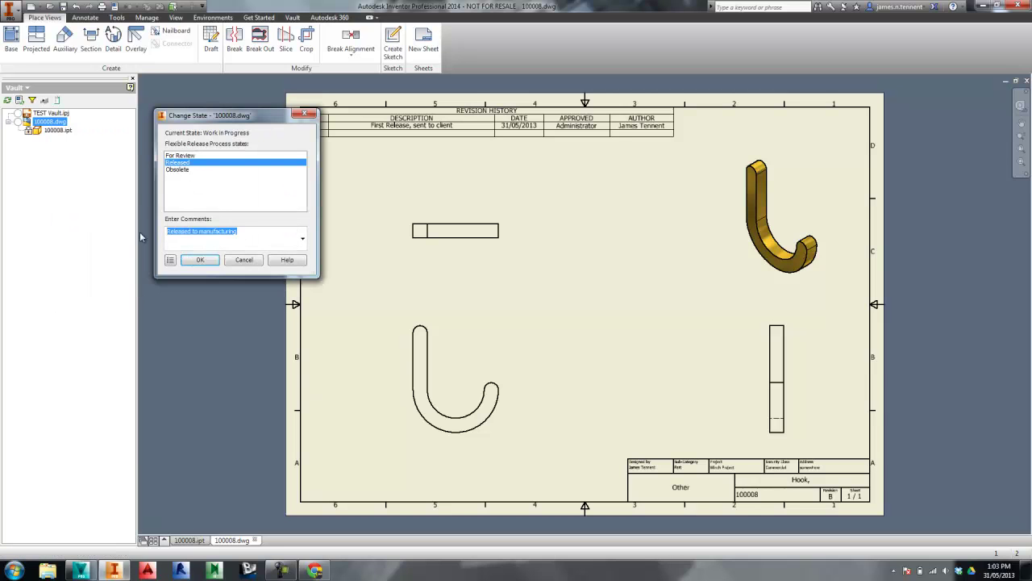
text(added some colour)
click(201, 260)
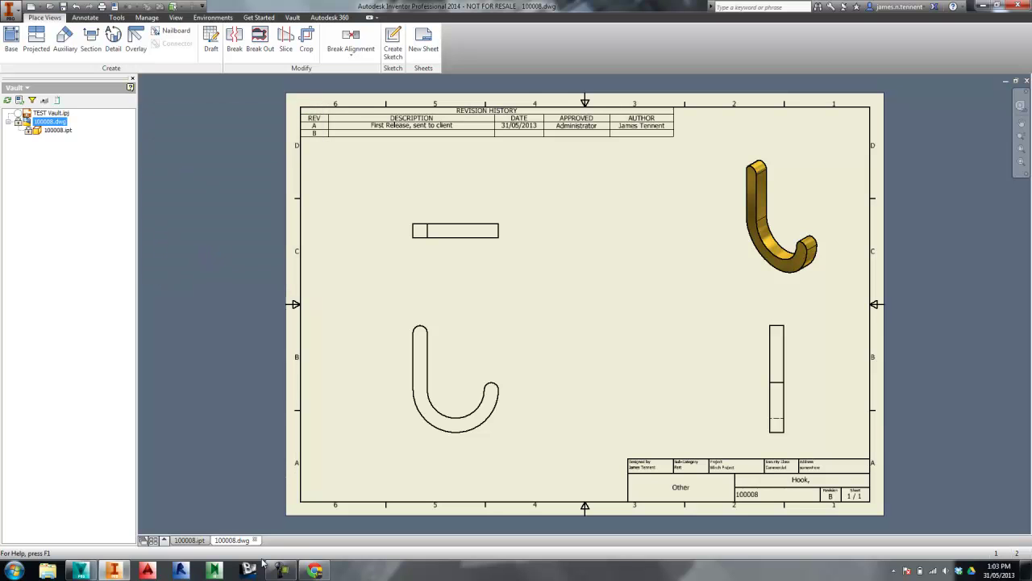
Reopen the Job Processor and pause and resume it to process the second release's job
click(894, 571)
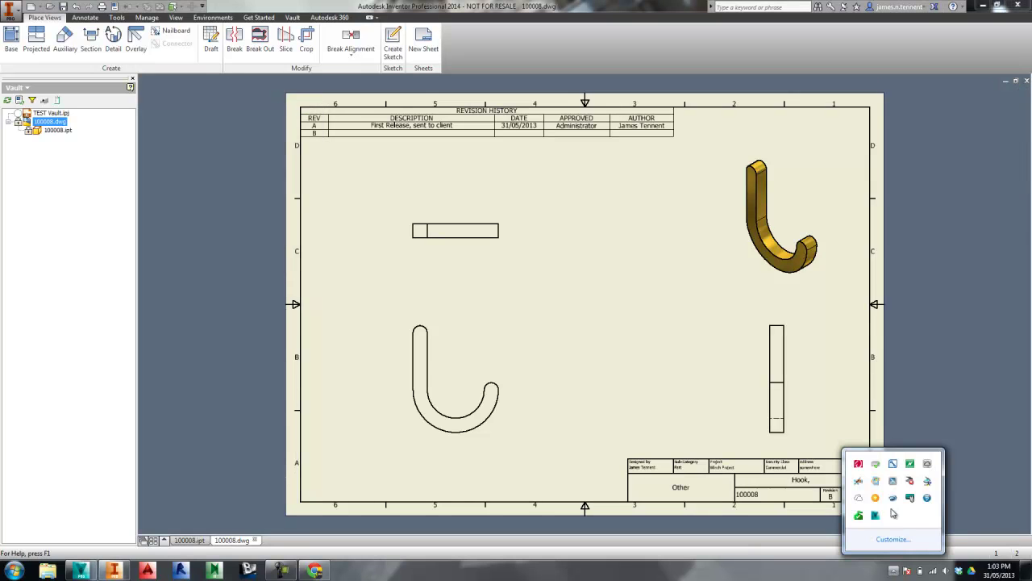
double_click(881, 519)
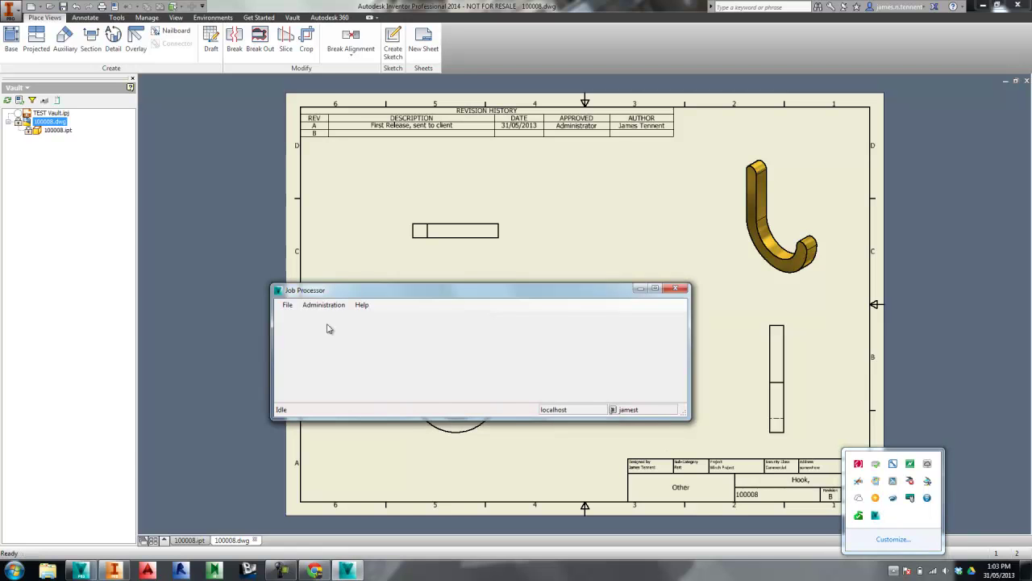
click(288, 305)
click(305, 318)
click(288, 305)
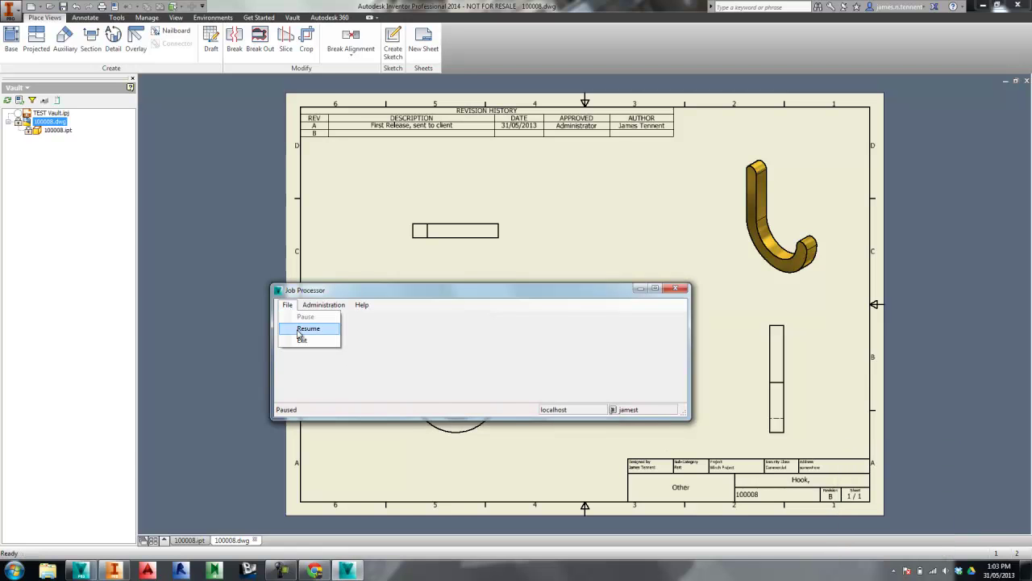
click(309, 328)
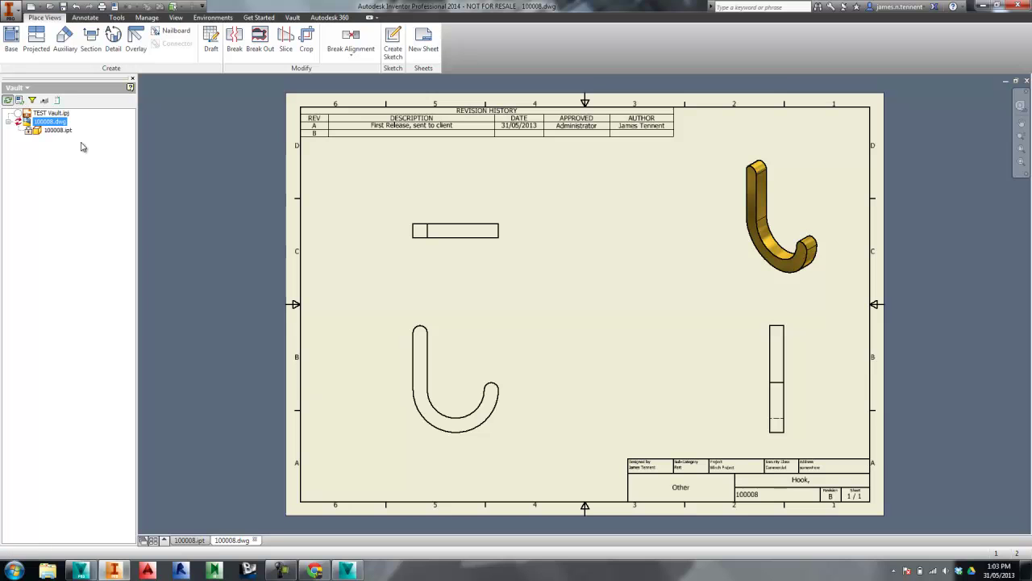
Get the latest revision of the re-released 100008.dwg from the vault
right_click(44, 122)
click(83, 142)
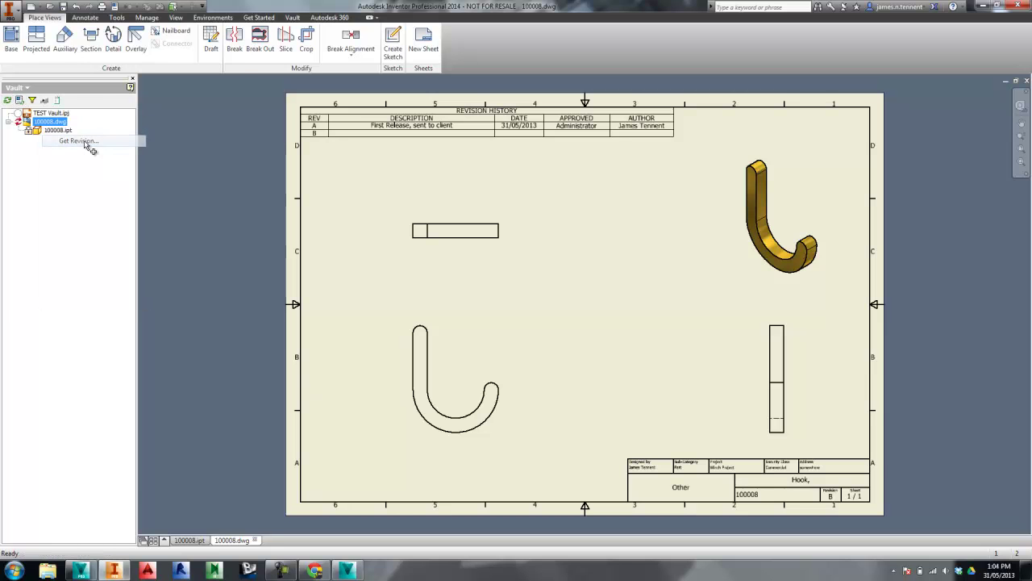
click(96, 287)
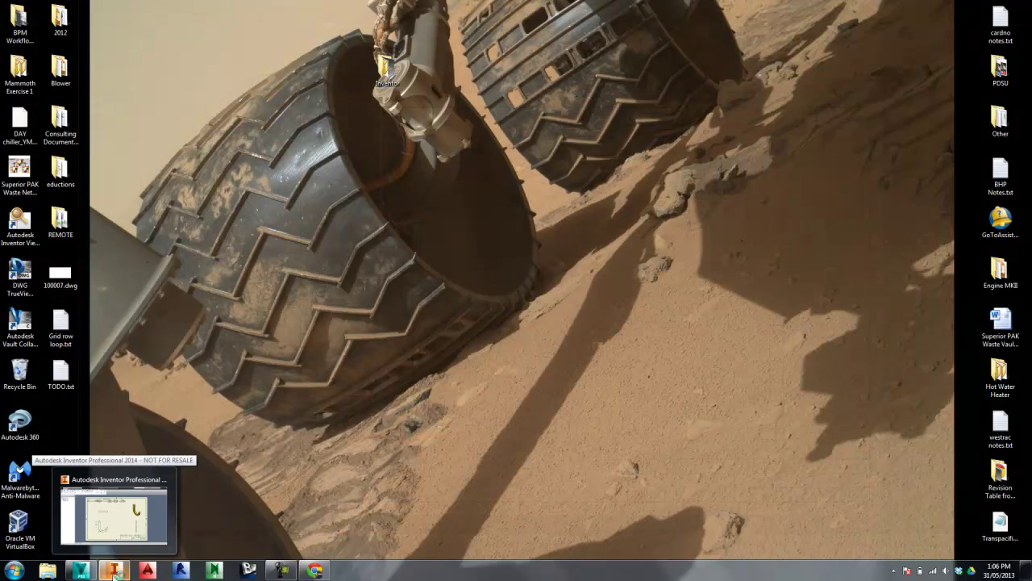
Switch back to Autodesk Inventor and create a new drawing from the Standard A2K.dwg template
click(114, 571)
click(30, 10)
click(461, 311)
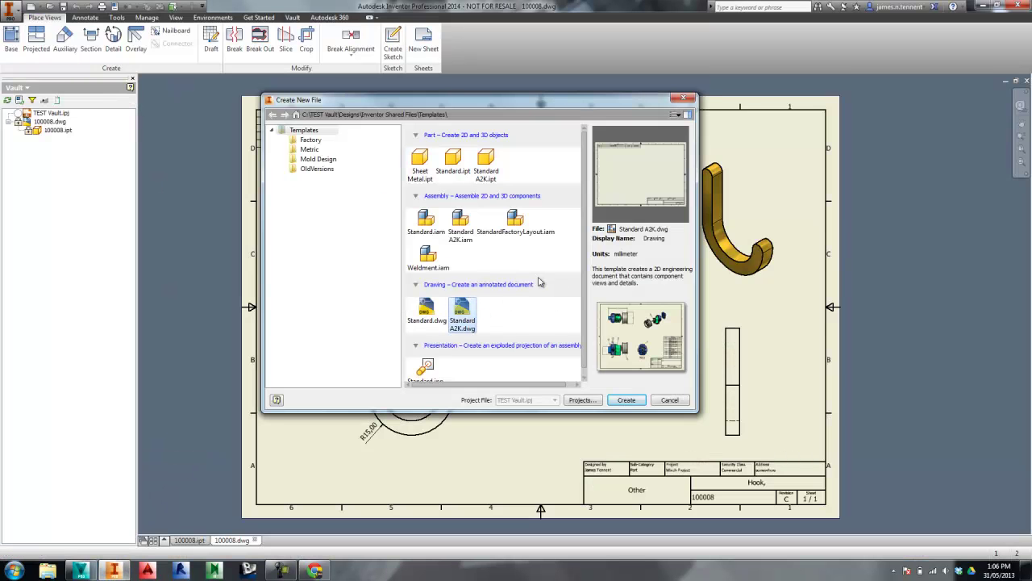
click(627, 400)
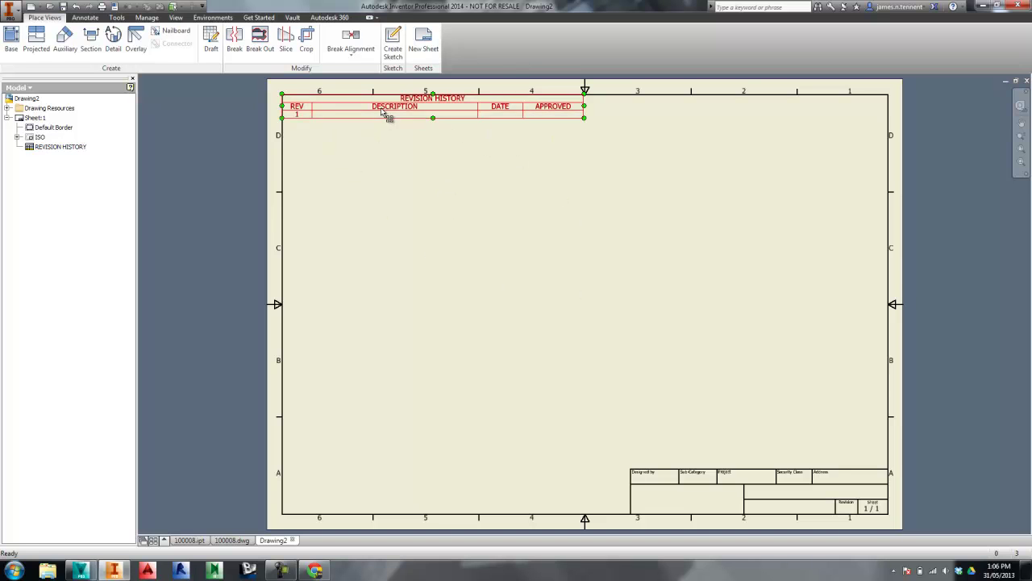
click(148, 17)
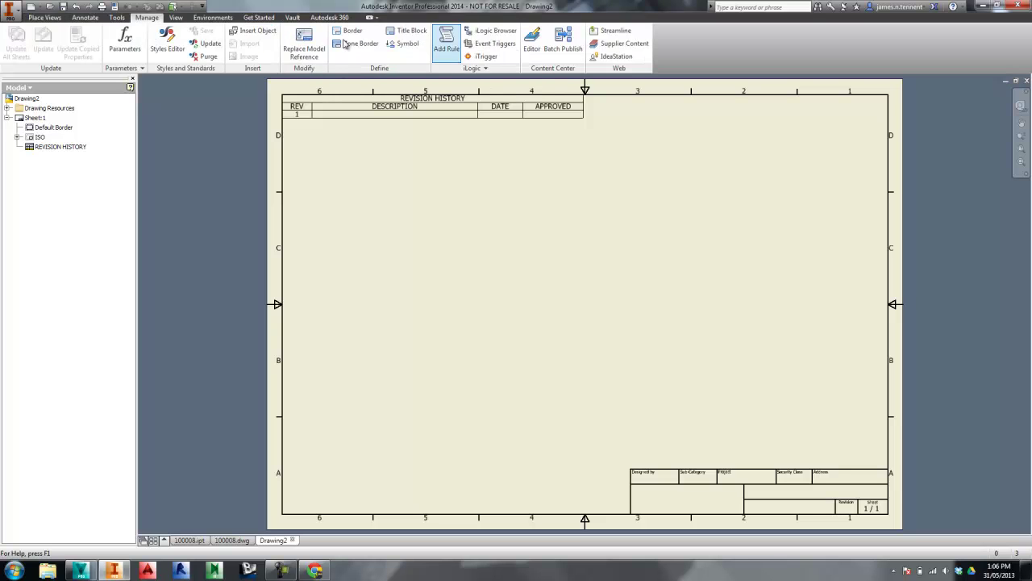
click(85, 17)
click(394, 111)
click(470, 265)
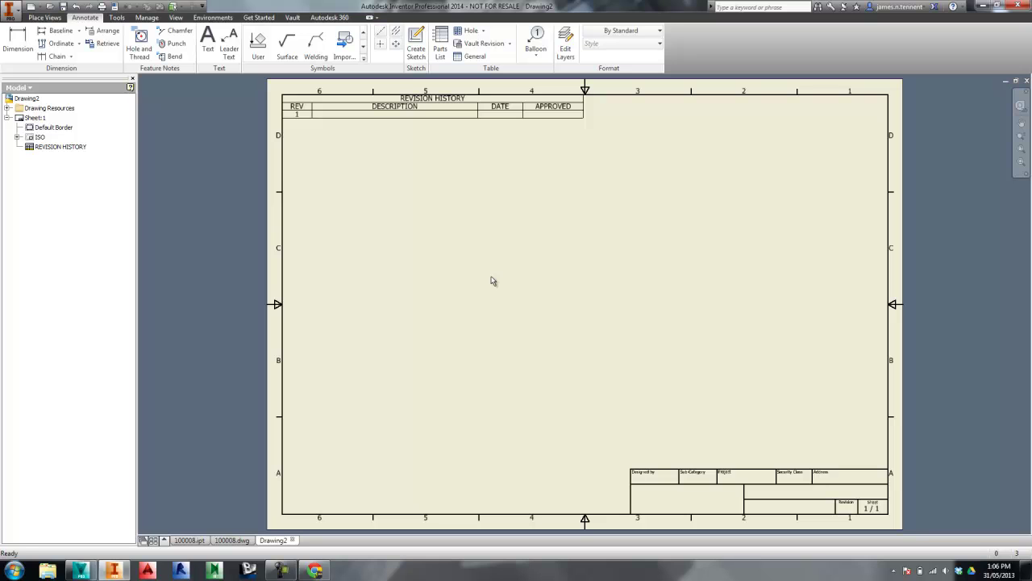